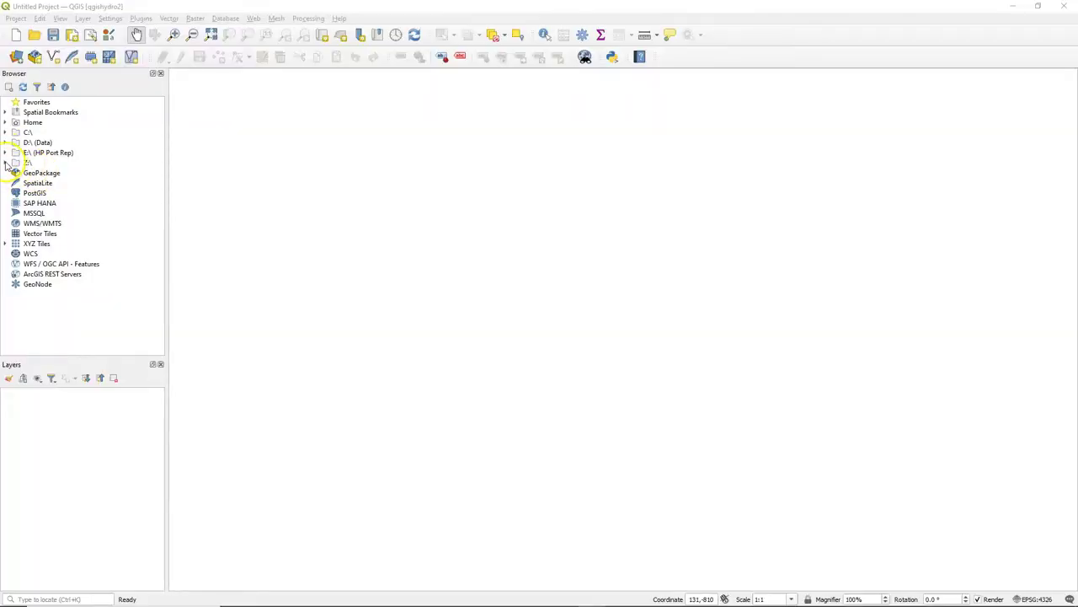
# Browse Z:\ > Chapter_1 to Mount_Marcy_New_York_USGS_topo_map_1979.JPG, widen the Browser and bring up its options
pyautogui.click(5, 163)
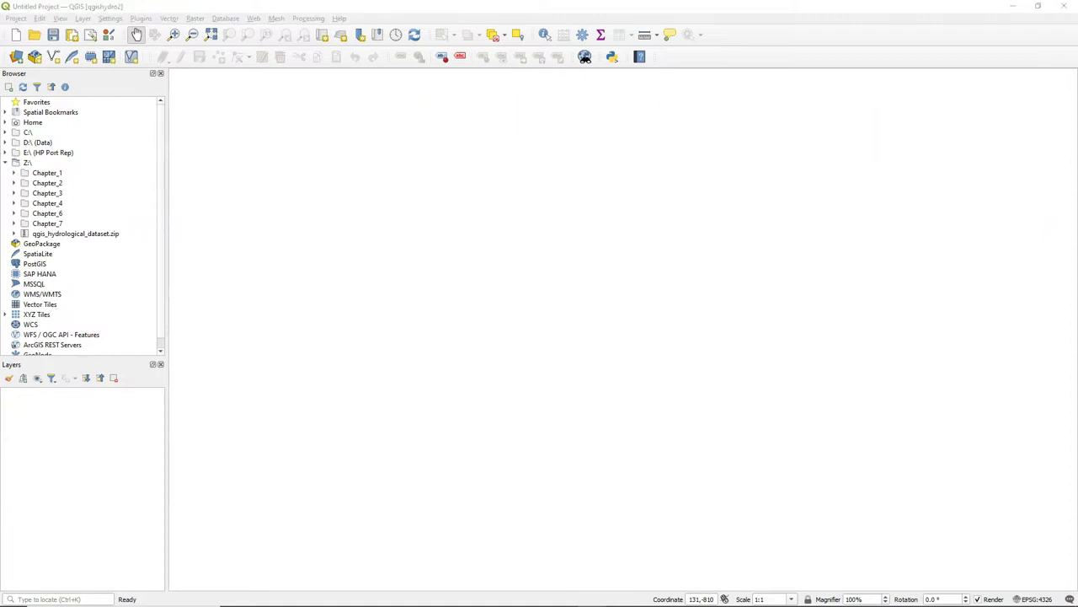
pyautogui.click(13, 173)
pyautogui.click(103, 183)
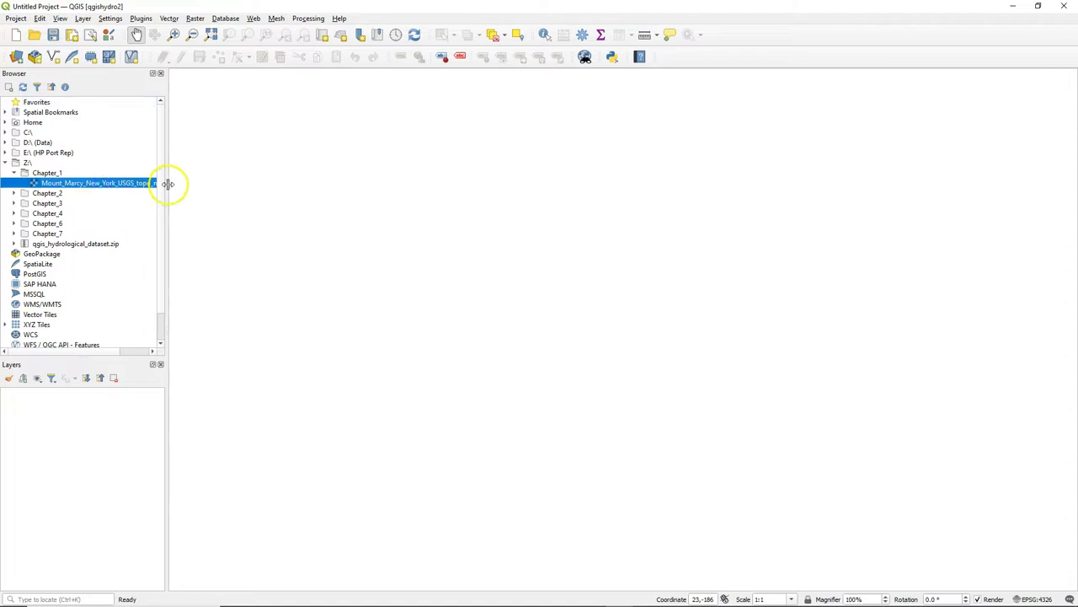
pyautogui.moveTo(168, 183); pyautogui.dragTo(242, 183)
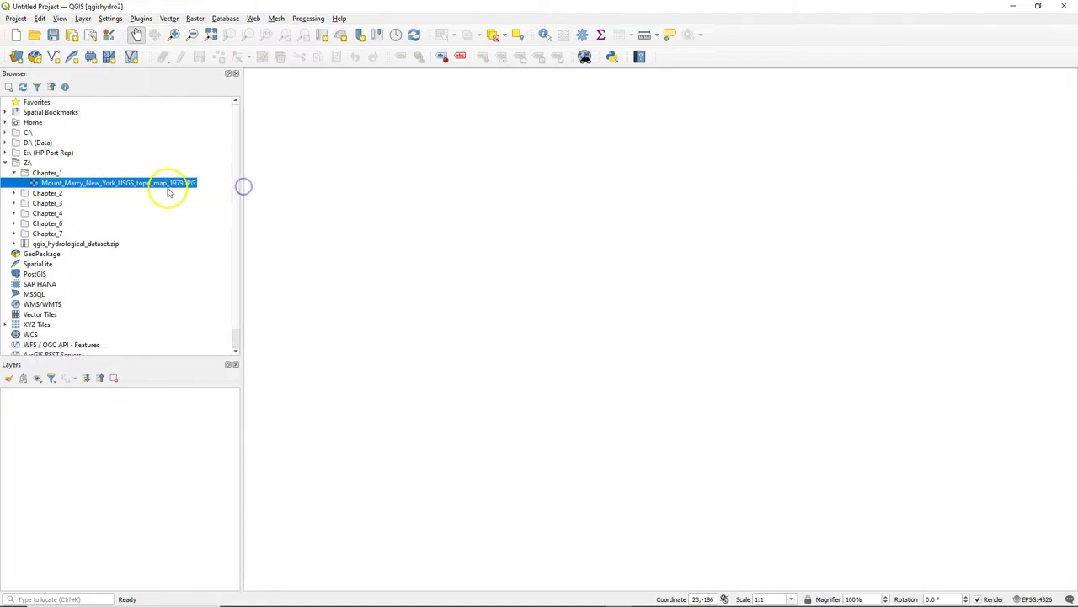
pyautogui.rightClick(167, 184)
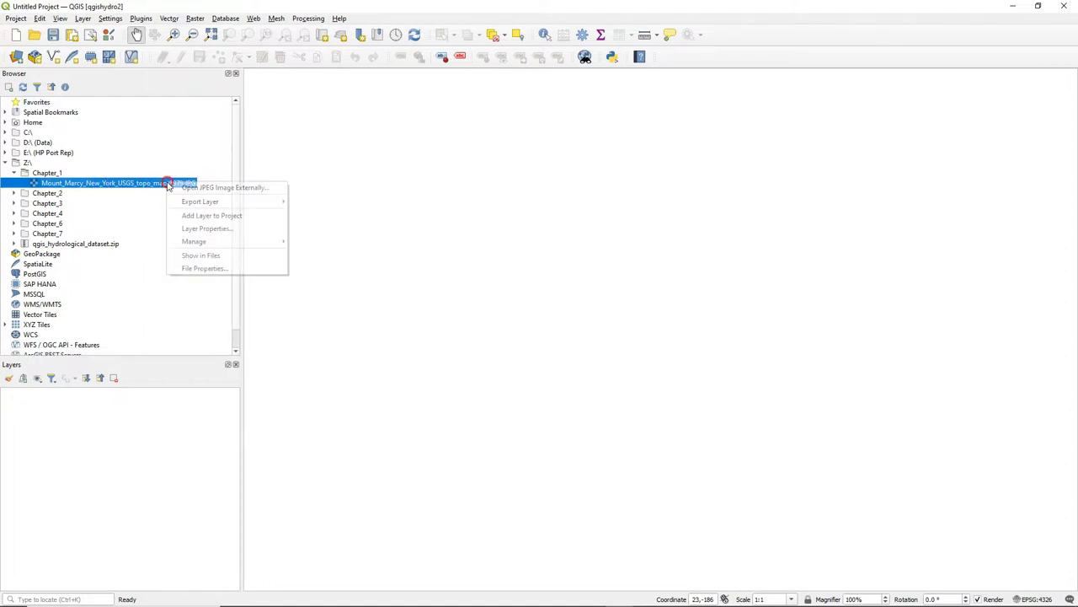
# Open the topo map JPEG externally and zoom in on its top-left corner and left margin
pyautogui.click(228, 188)
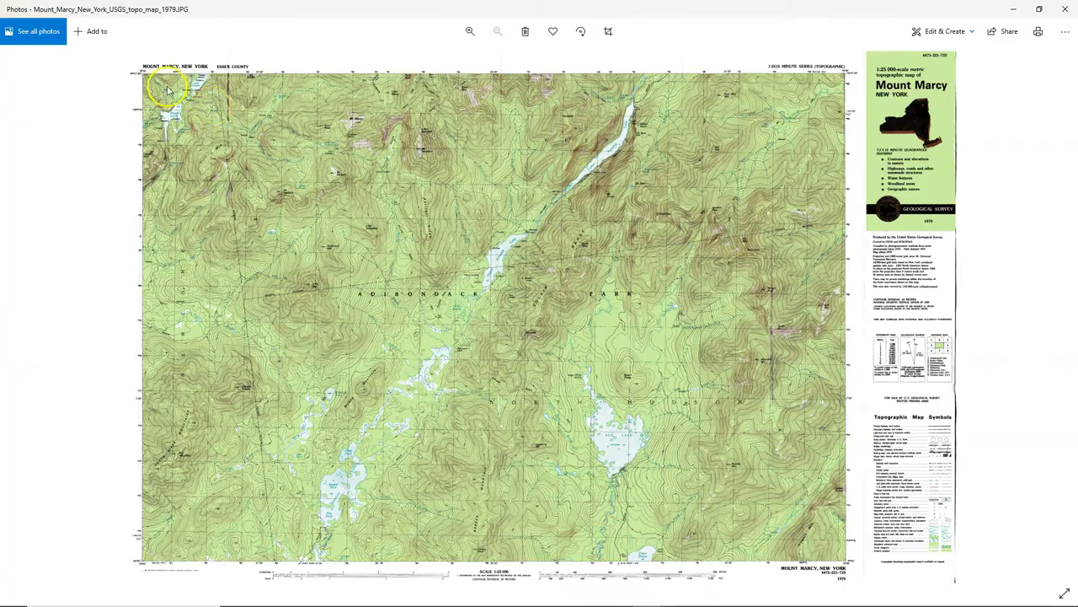
pyautogui.scroll(1, 169, 87)
pyautogui.scroll(3, 169, 86)
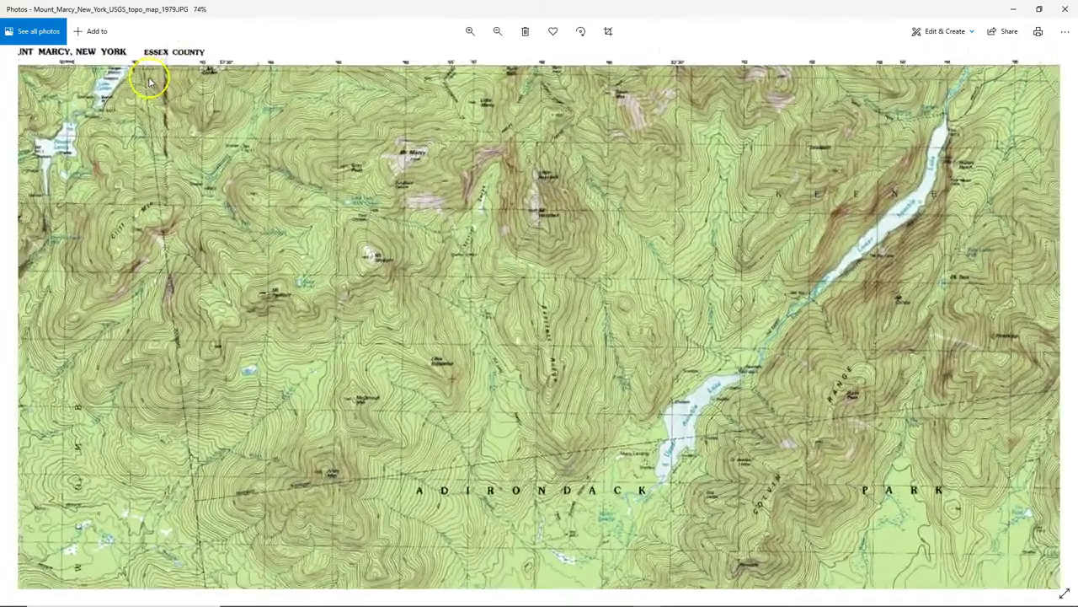
pyautogui.moveTo(136, 113); pyautogui.dragTo(358, 209)
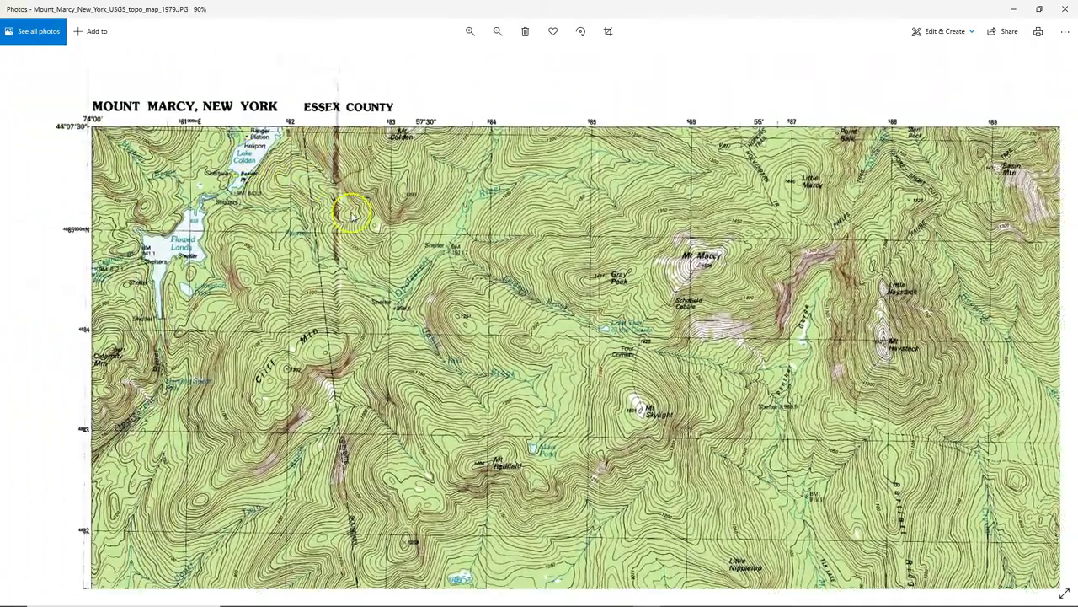
pyautogui.scroll(3, 173, 148)
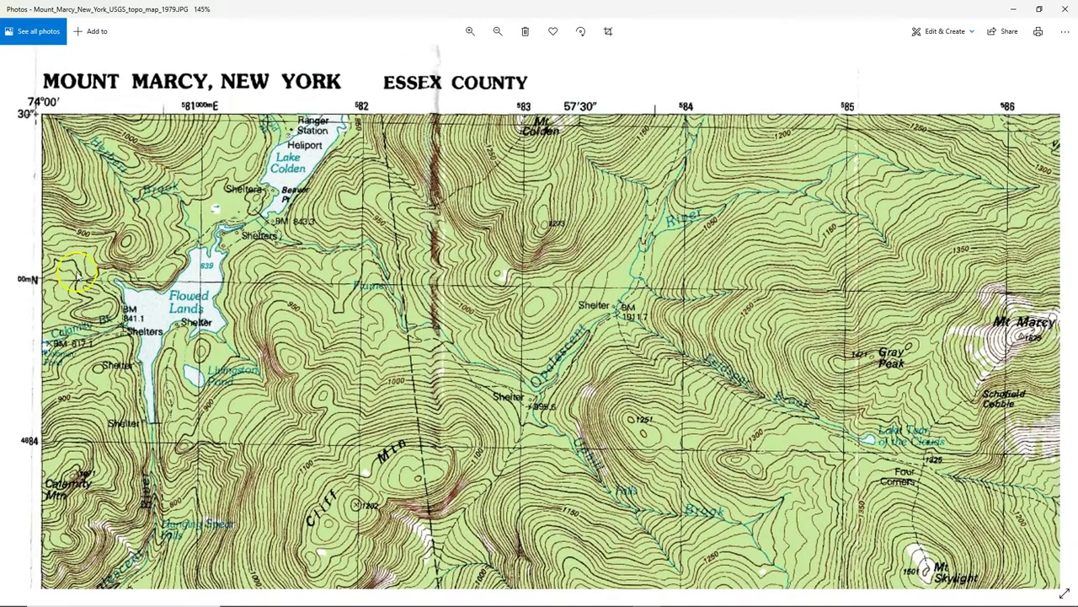
pyautogui.moveTo(75, 274); pyautogui.dragTo(171, 281)
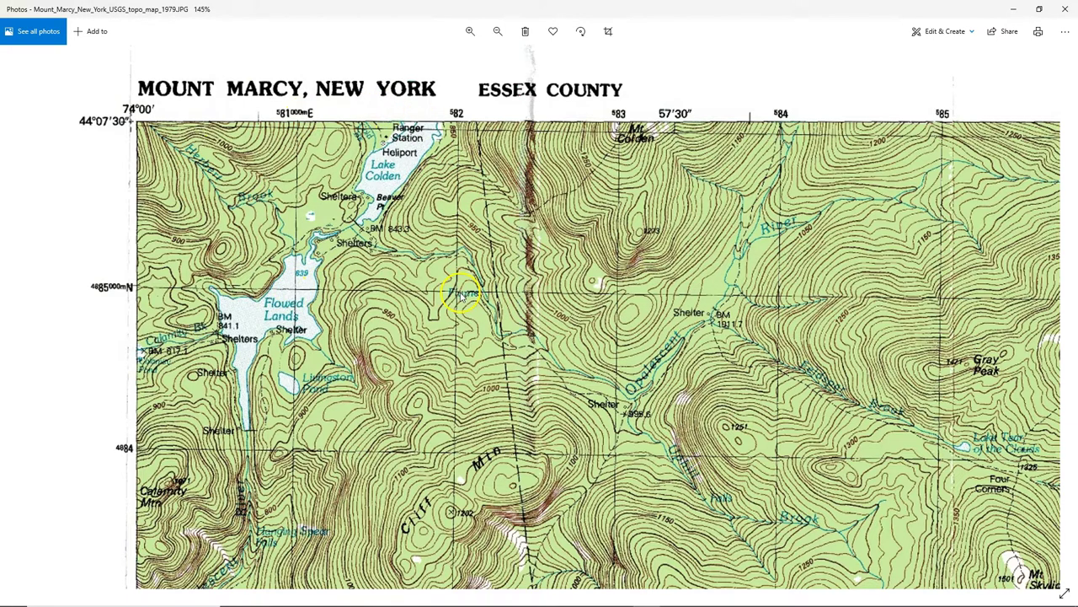
# Move to the right-hand legend and zoom in on the UTM zone 18 and 1927 datum notes
pyautogui.scroll(-3, 546, 252)
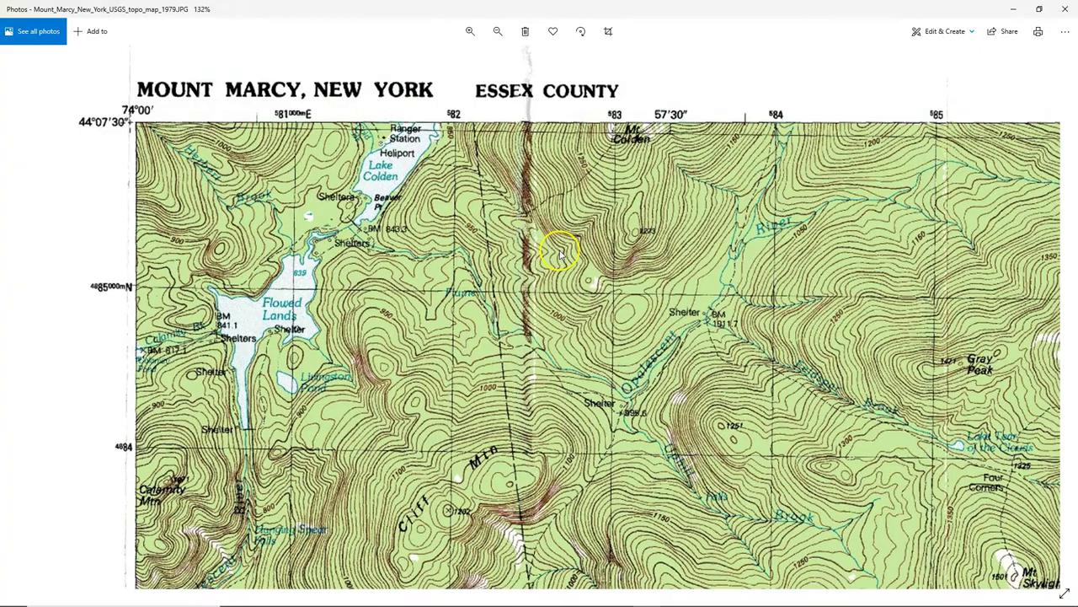
pyautogui.scroll(-2, 556, 247)
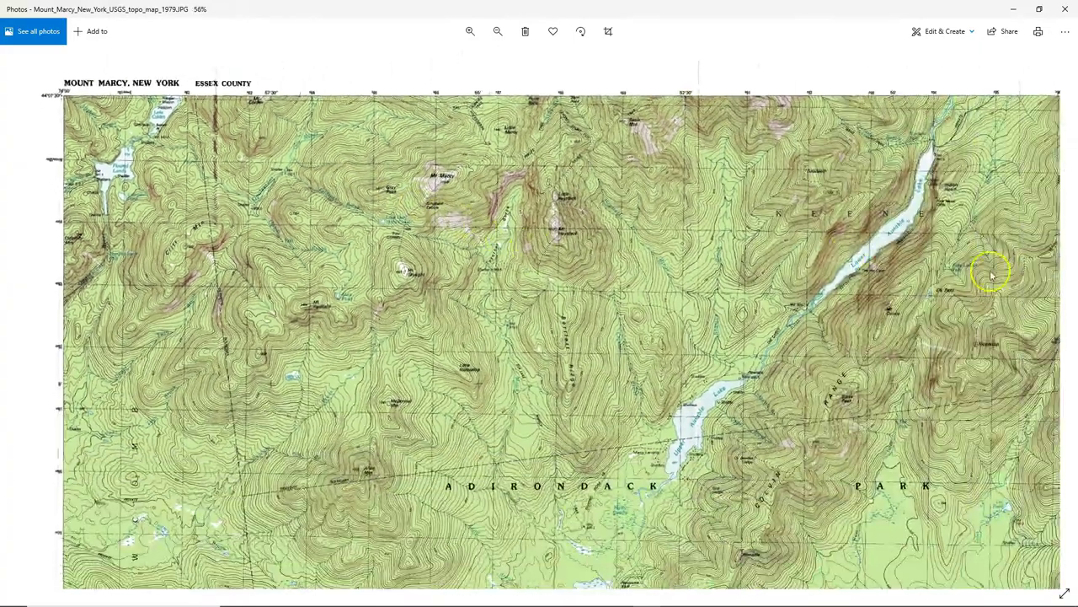
pyautogui.moveTo(992, 270); pyautogui.dragTo(370, 266)
pyautogui.scroll(2, 977, 430)
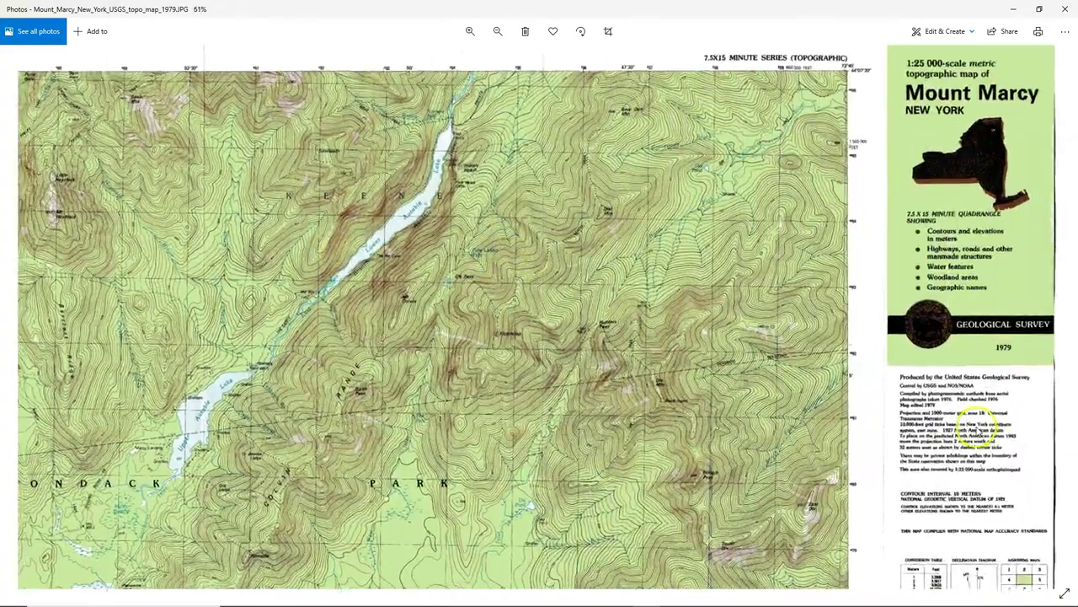
pyautogui.scroll(4, 977, 430)
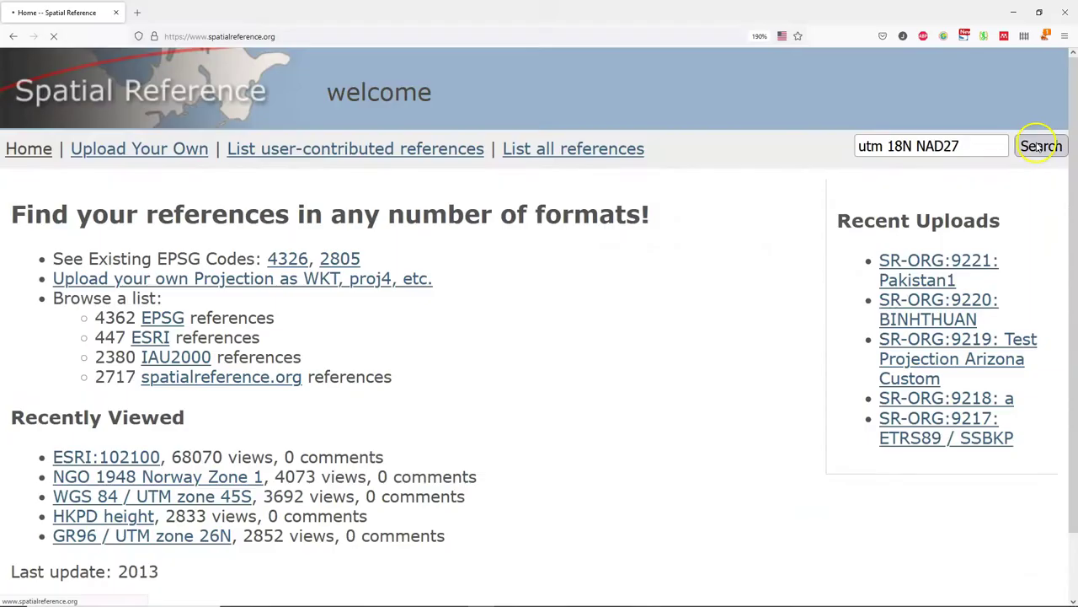
# Search spatialreference.org for 'utm 18N NAD27' and review the EPSG:26718 NAD27 / UTM zone 18N page
pyautogui.click(1042, 144)
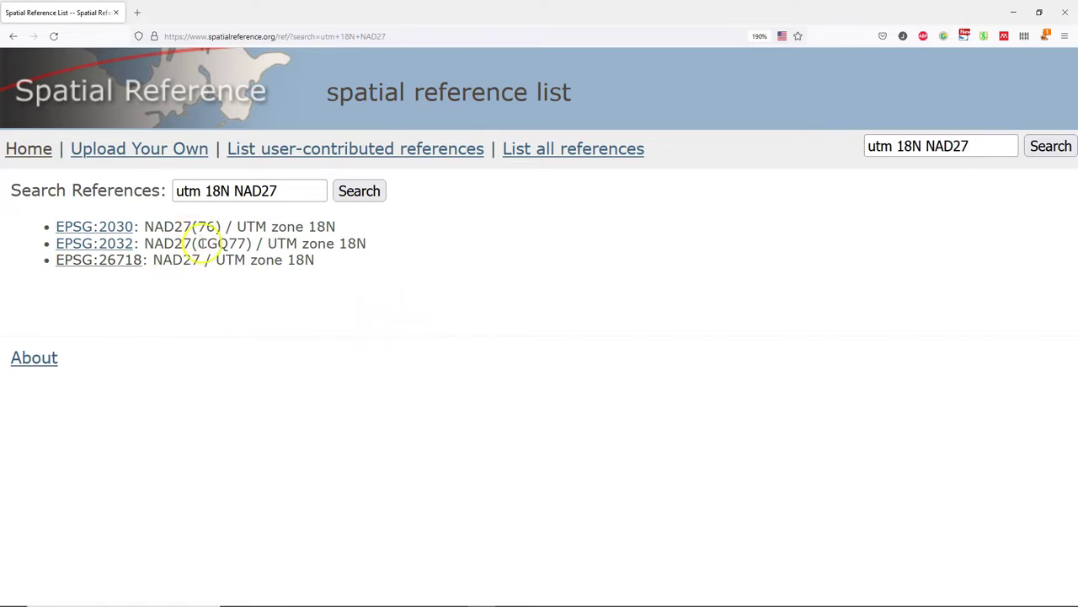
pyautogui.click(103, 260)
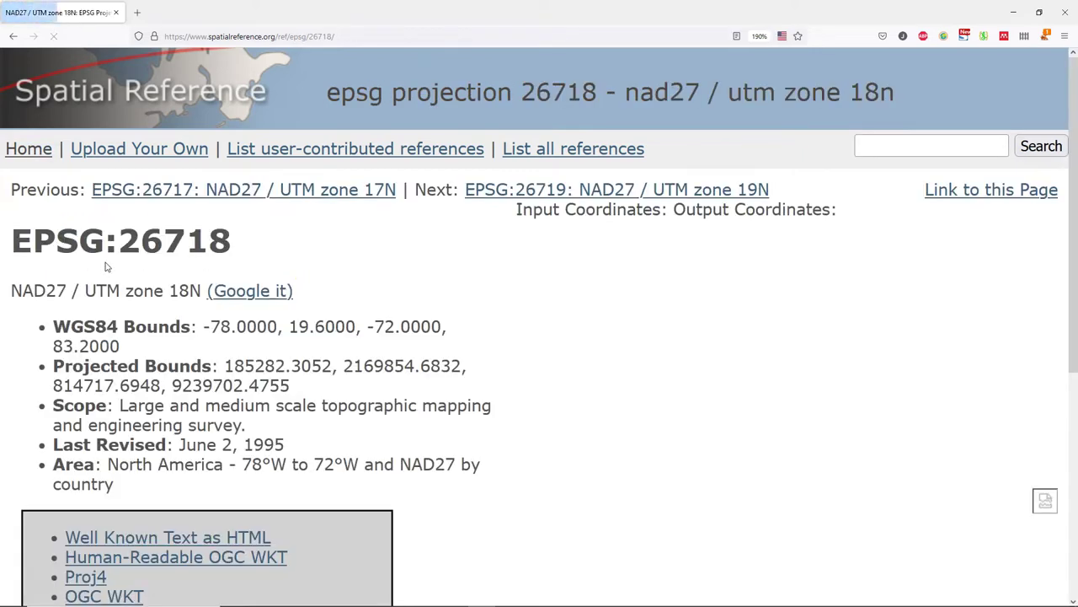
pyautogui.scroll(-3, 498, 391)
pyautogui.scroll(-1, 498, 390)
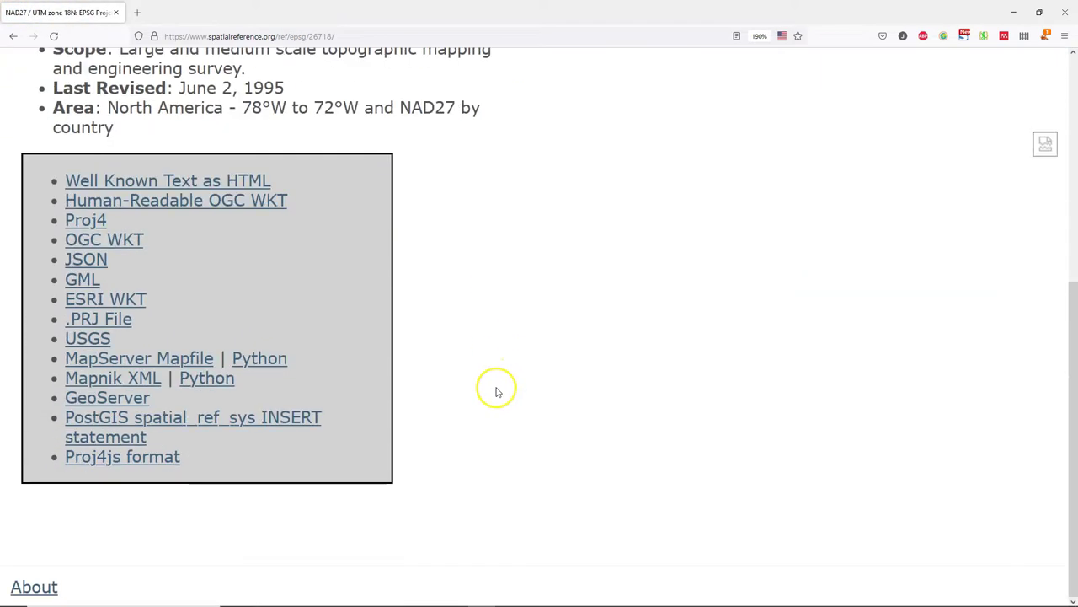
pyautogui.scroll(4, 494, 388)
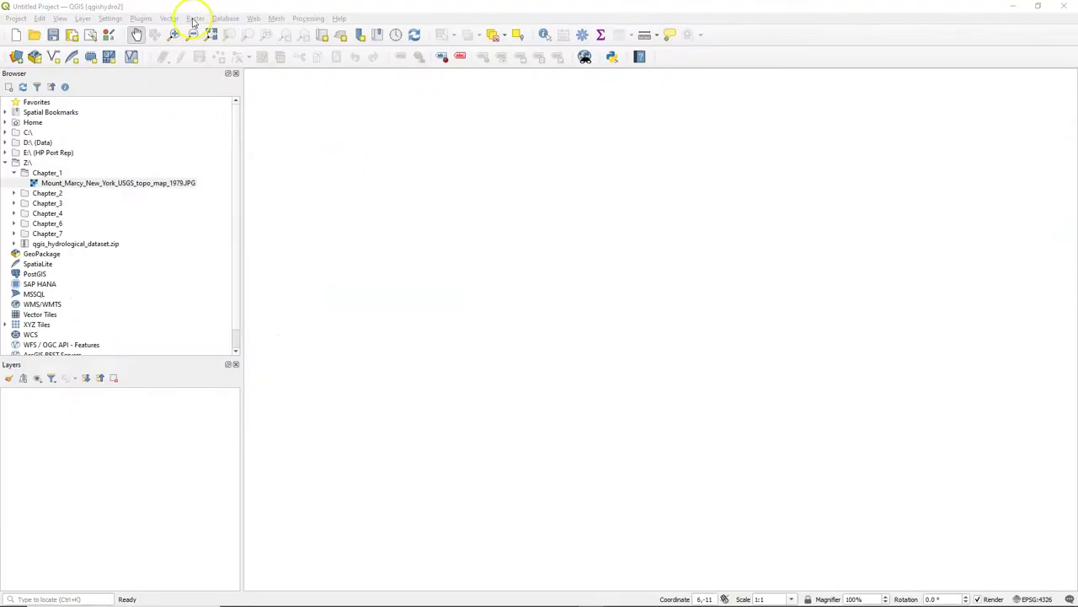
# Launch Raster > Georeferencer full screen and load Mount_Marcy_New_York_USGS_topo_map_1979.JPG from Chapter_1
pyautogui.click(195, 18)
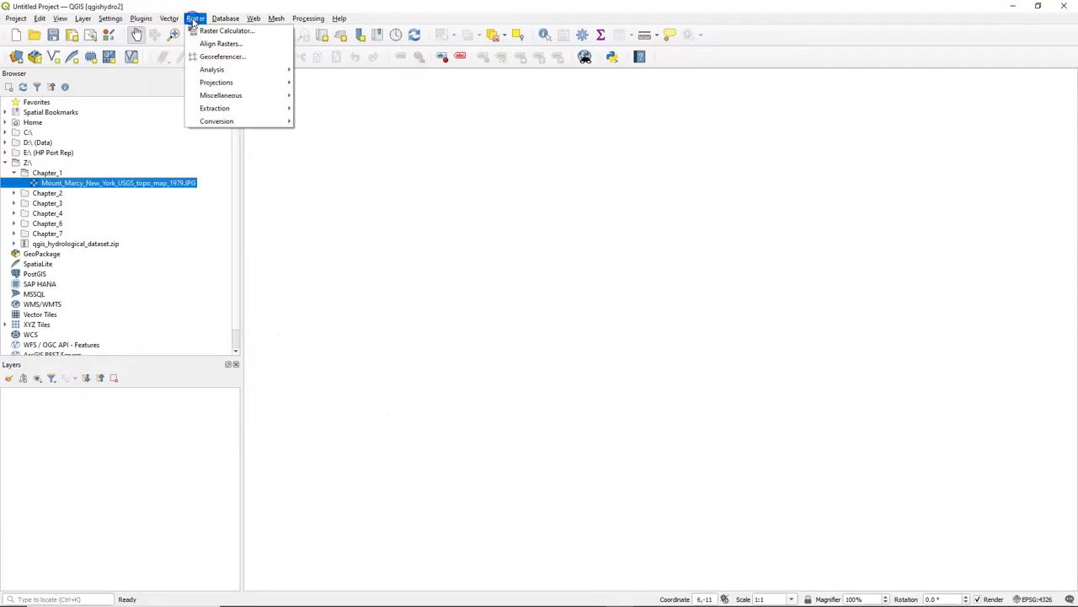
pyautogui.click(224, 56)
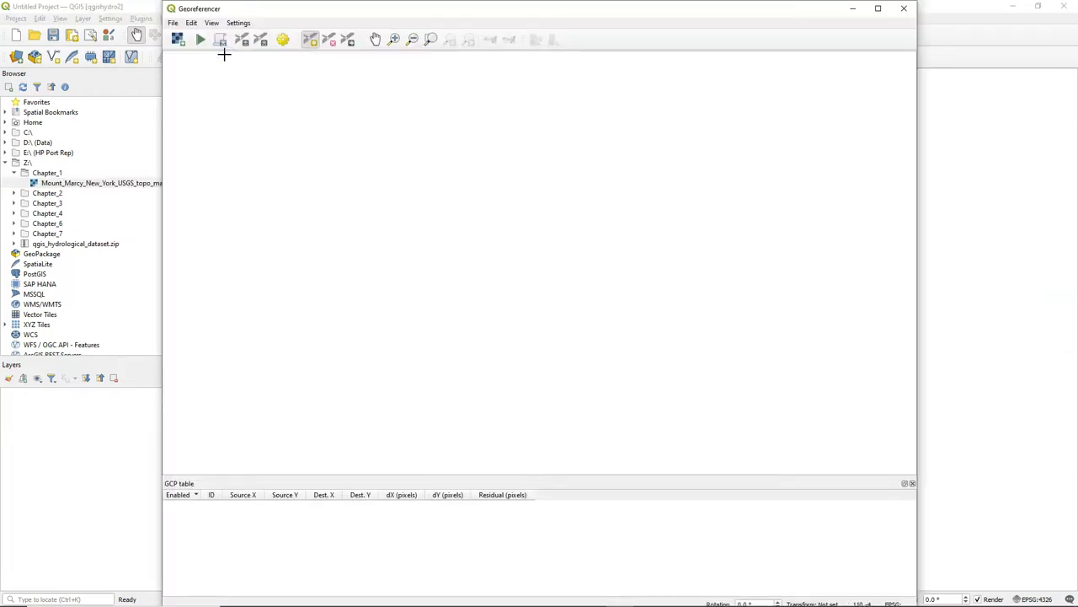
pyautogui.click(878, 9)
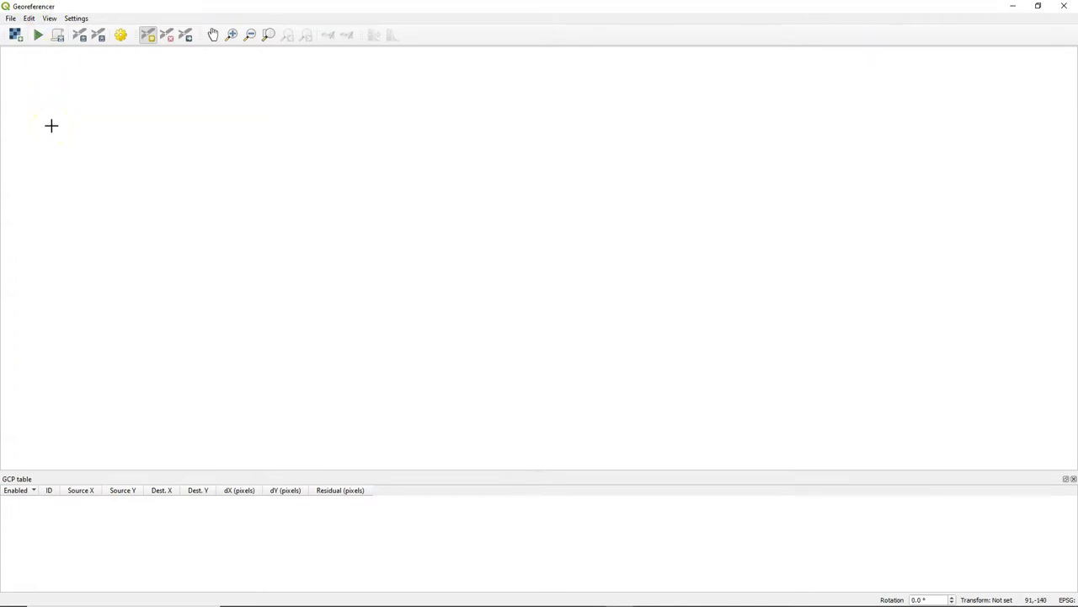
pyautogui.click(15, 35)
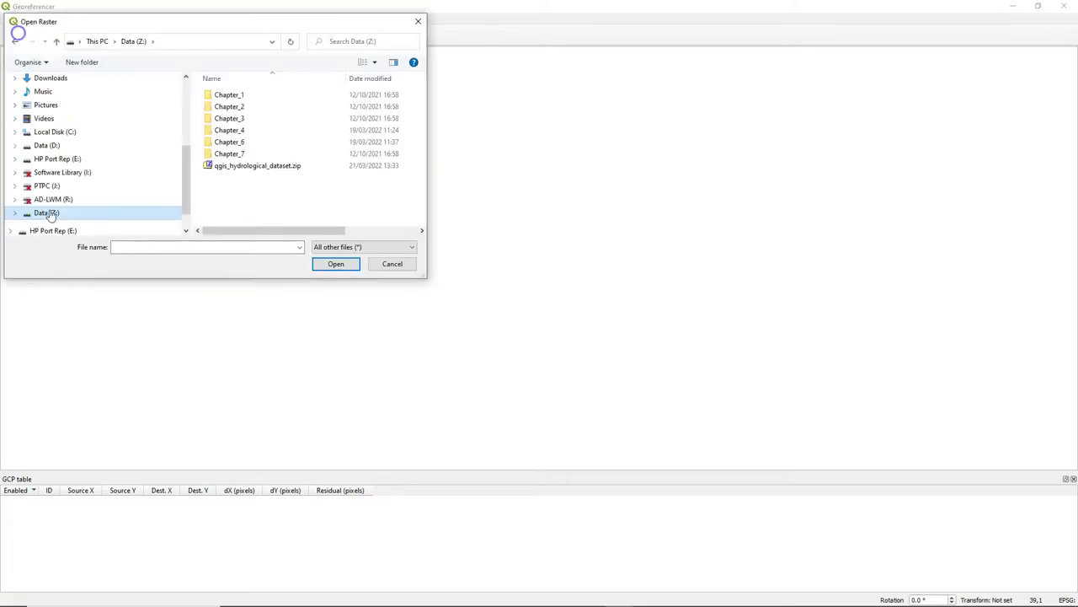
pyautogui.doubleClick(228, 94)
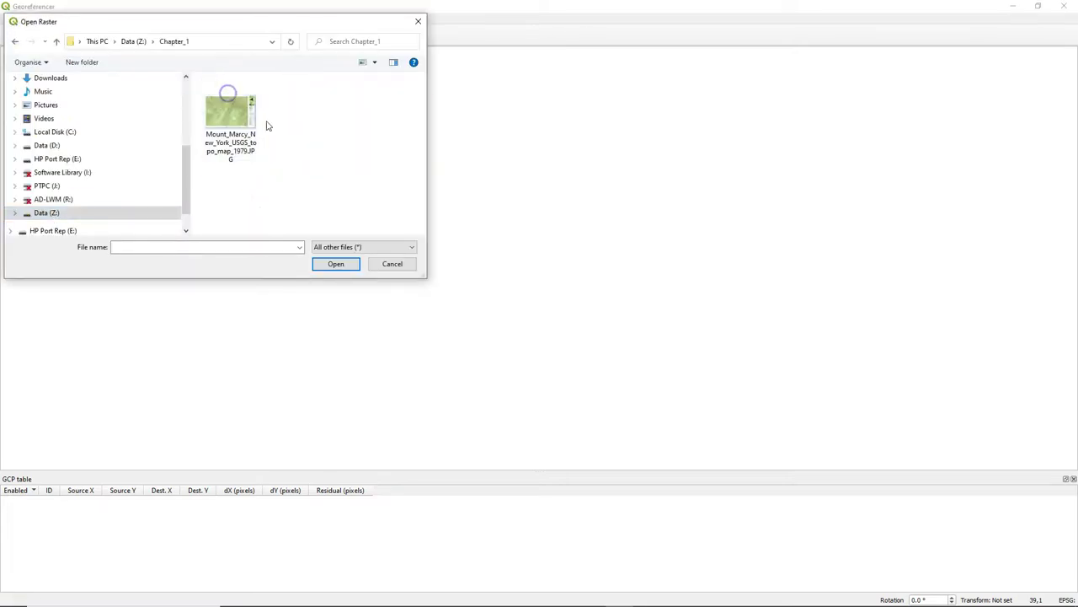
pyautogui.click(253, 118)
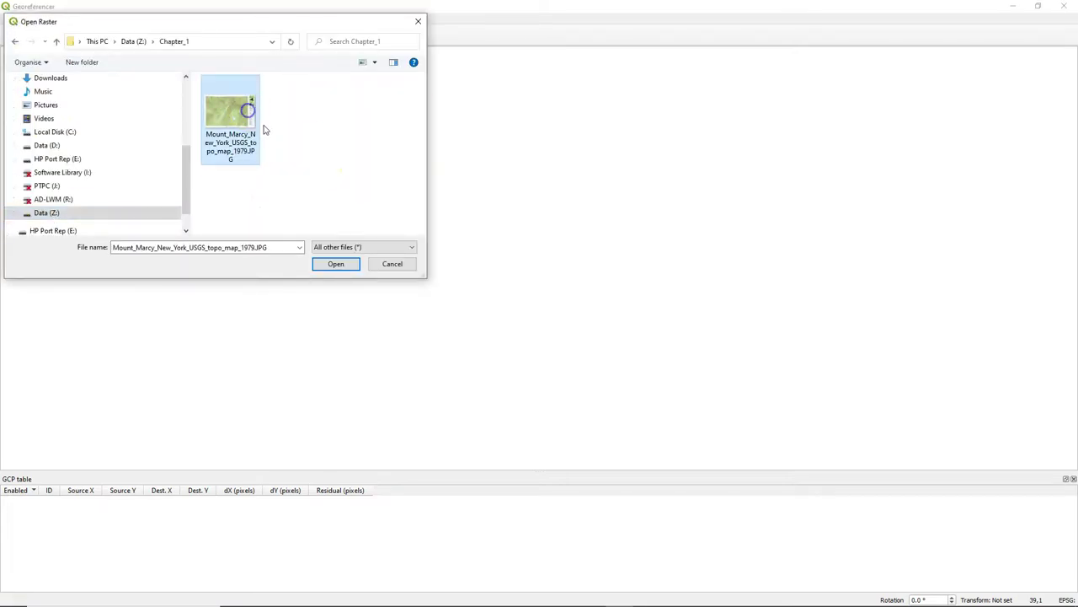
pyautogui.click(333, 264)
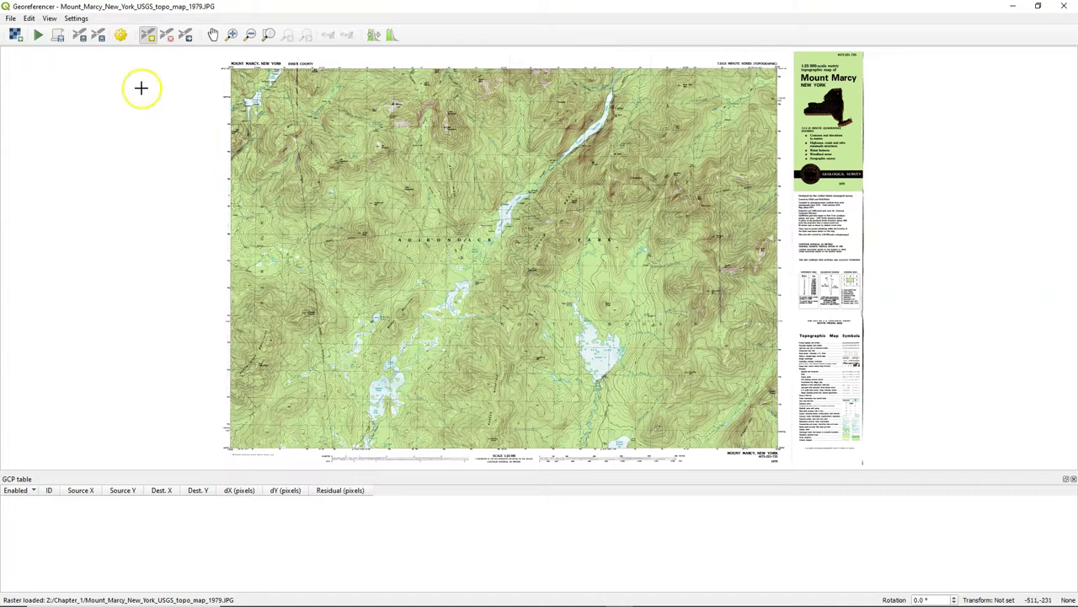
# In Transformation Settings, choose Linear as the transformation type and Cubic as the resampling method
pyautogui.click(122, 35)
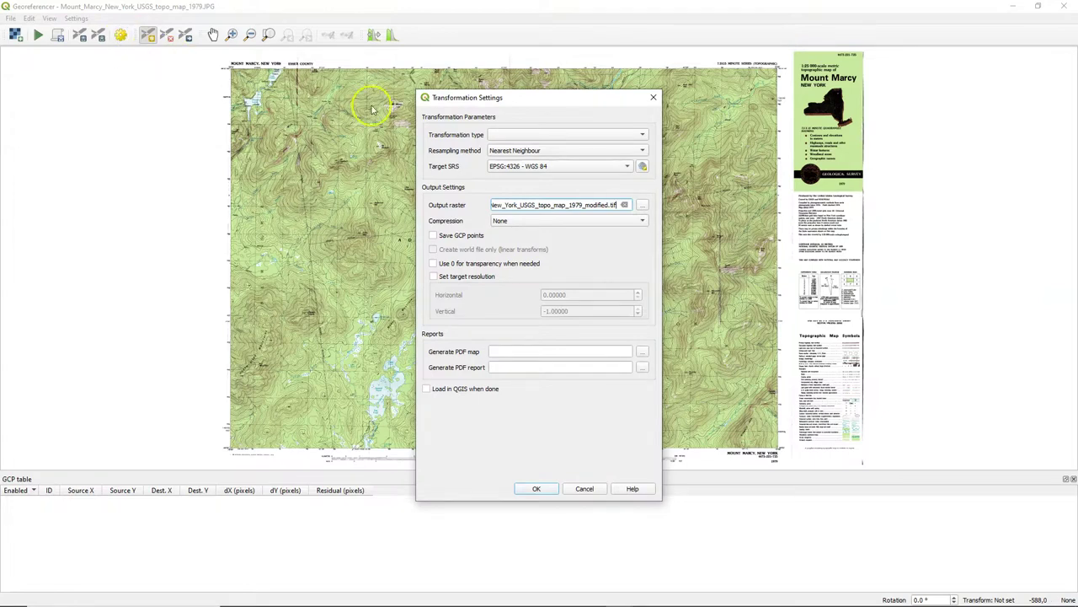
pyautogui.click(640, 135)
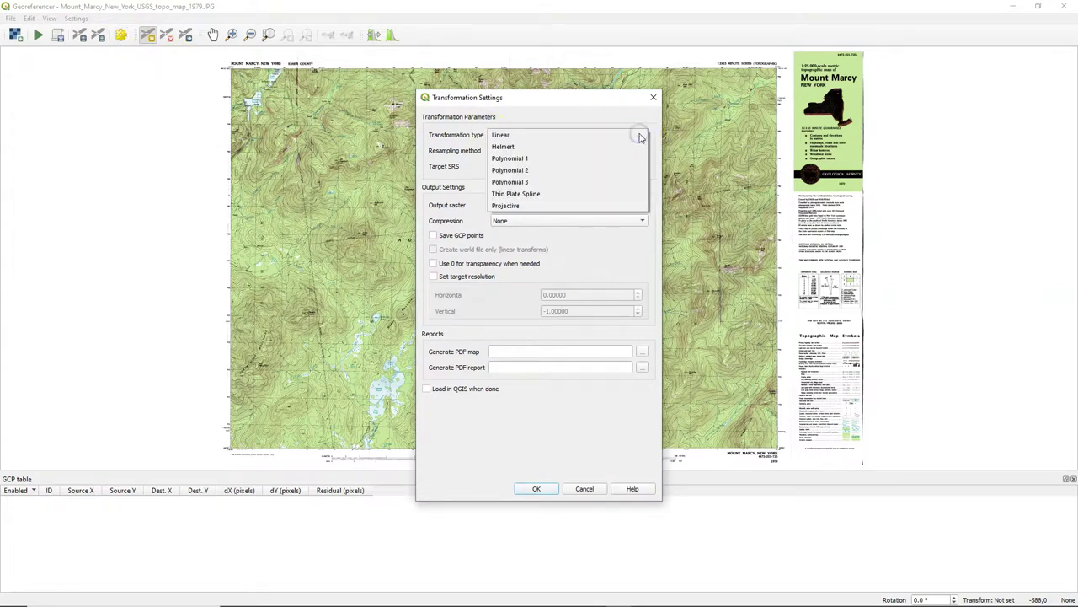
pyautogui.click(555, 137)
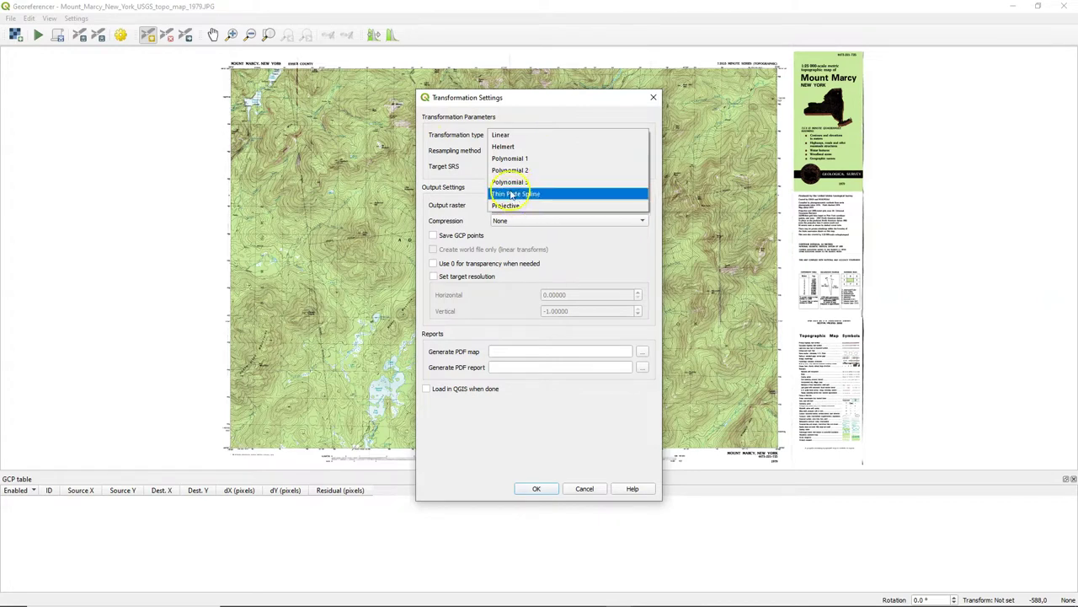
pyautogui.click(508, 137)
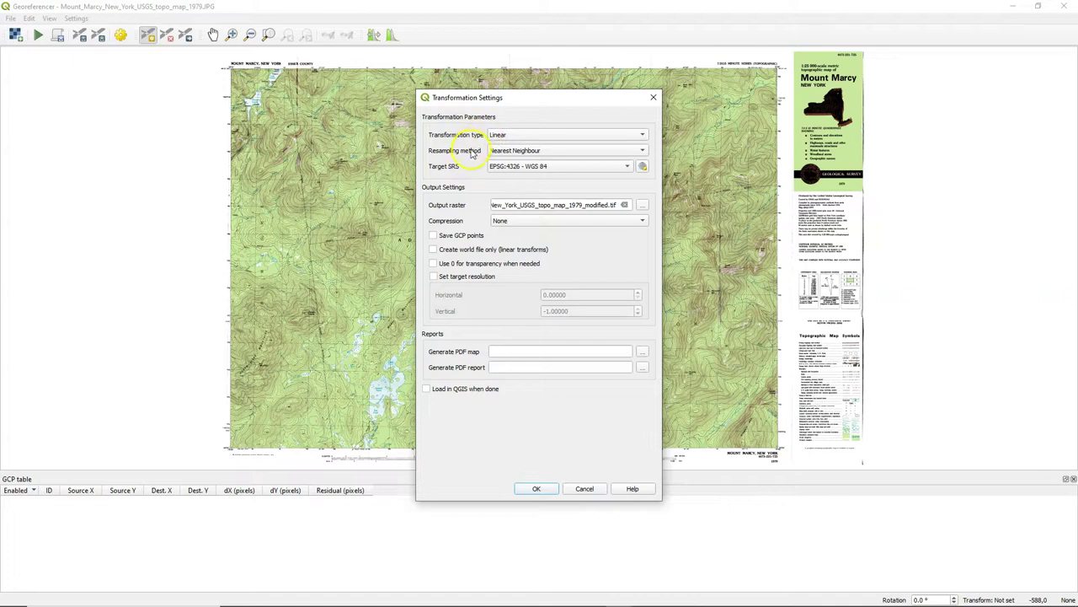
pyautogui.click(519, 151)
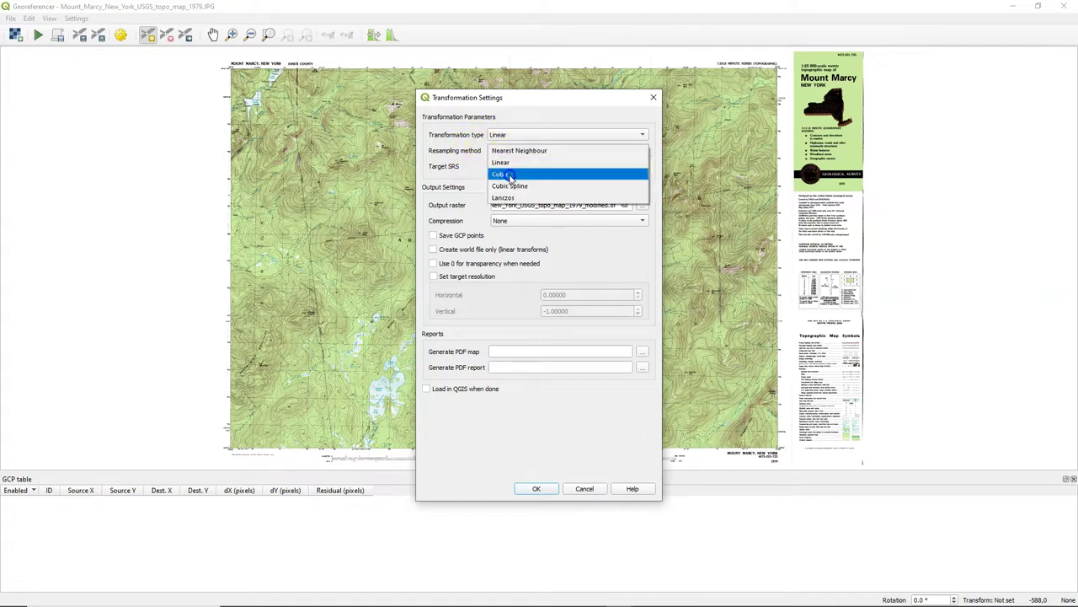
pyautogui.click(509, 176)
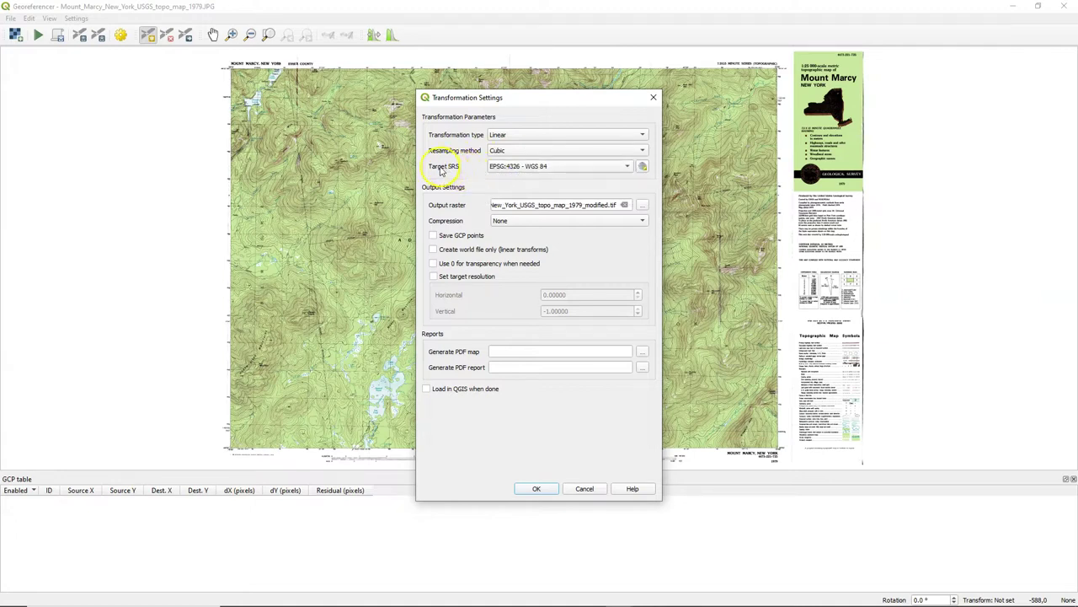
pyautogui.click(626, 167)
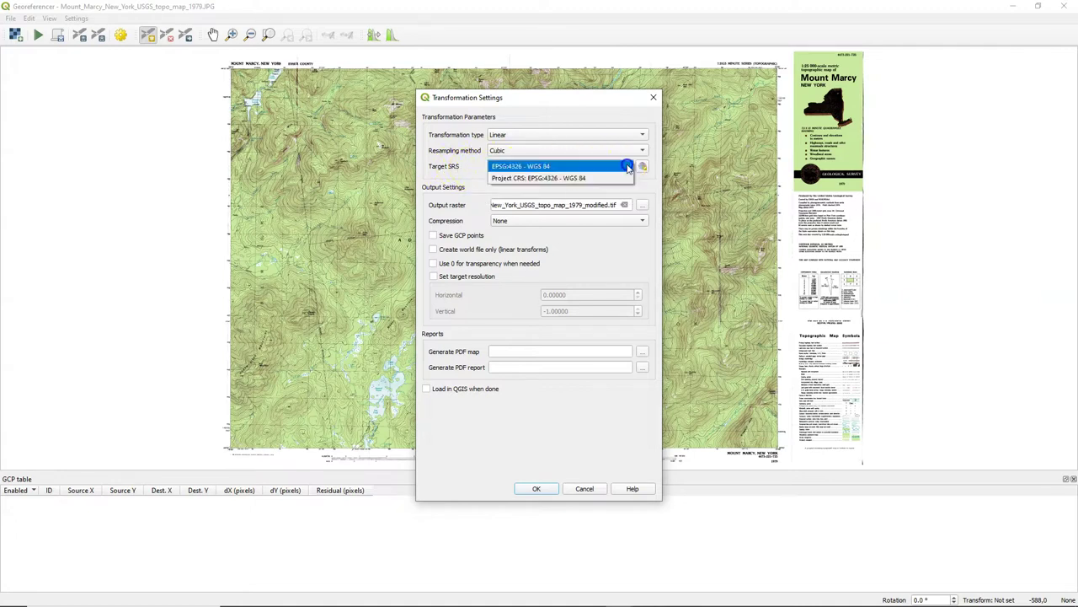
pyautogui.click(642, 167)
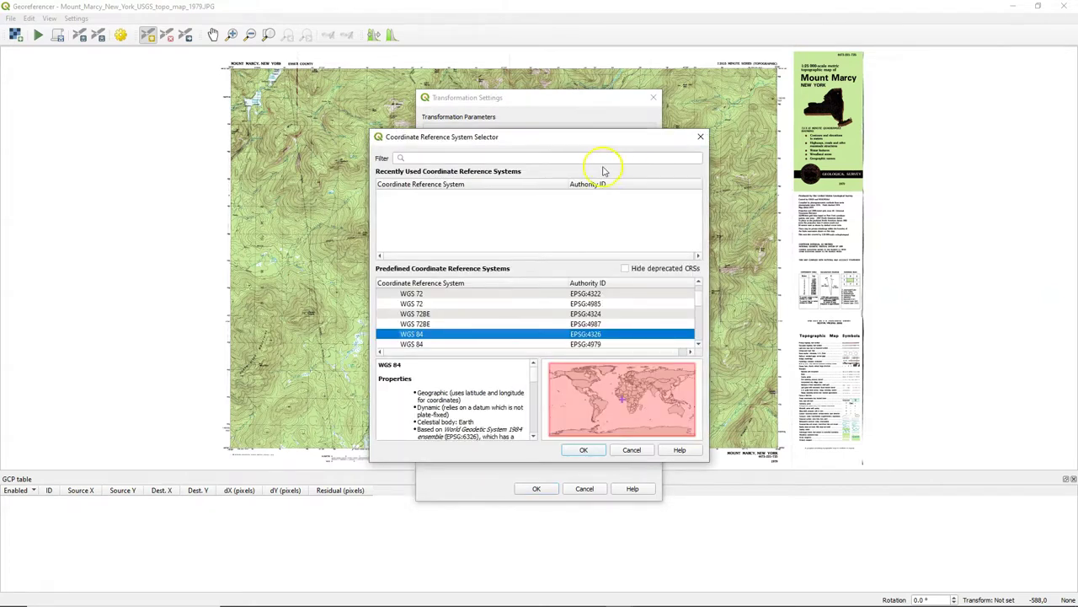
# Filter the CRS list for 26718, pick NAD27 / UTM zone 18N, and tick 'Load in QGIS when done'
pyautogui.click(482, 158)
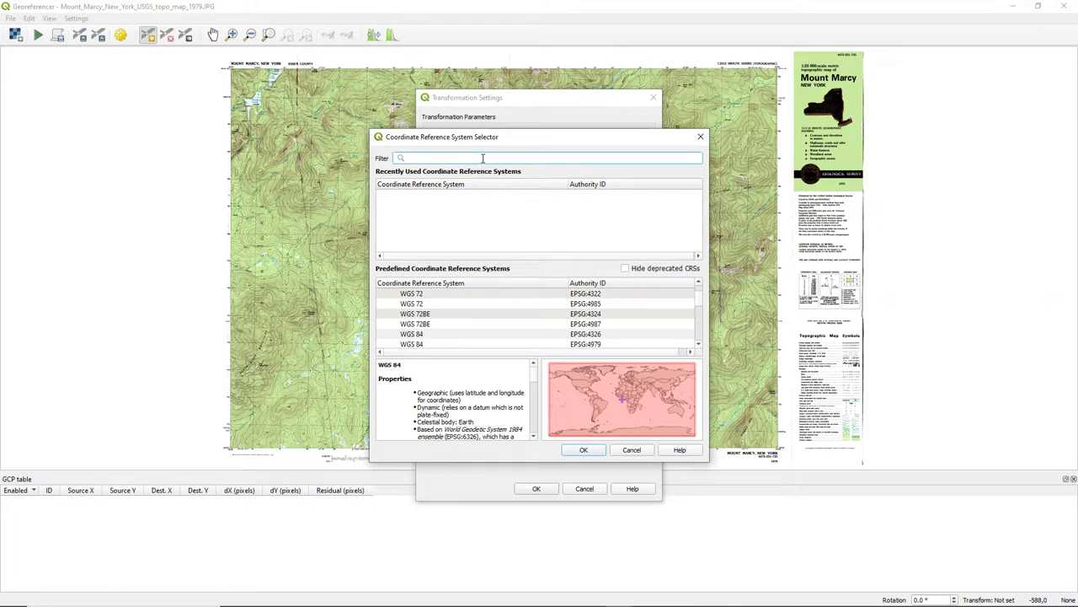
pyautogui.write('26')
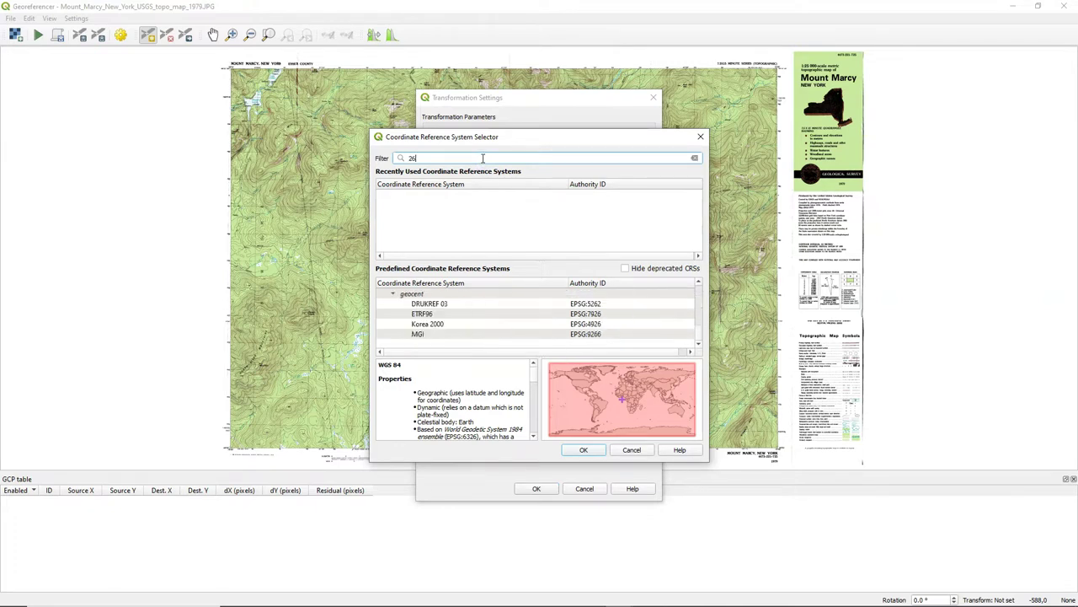
pyautogui.write('718')
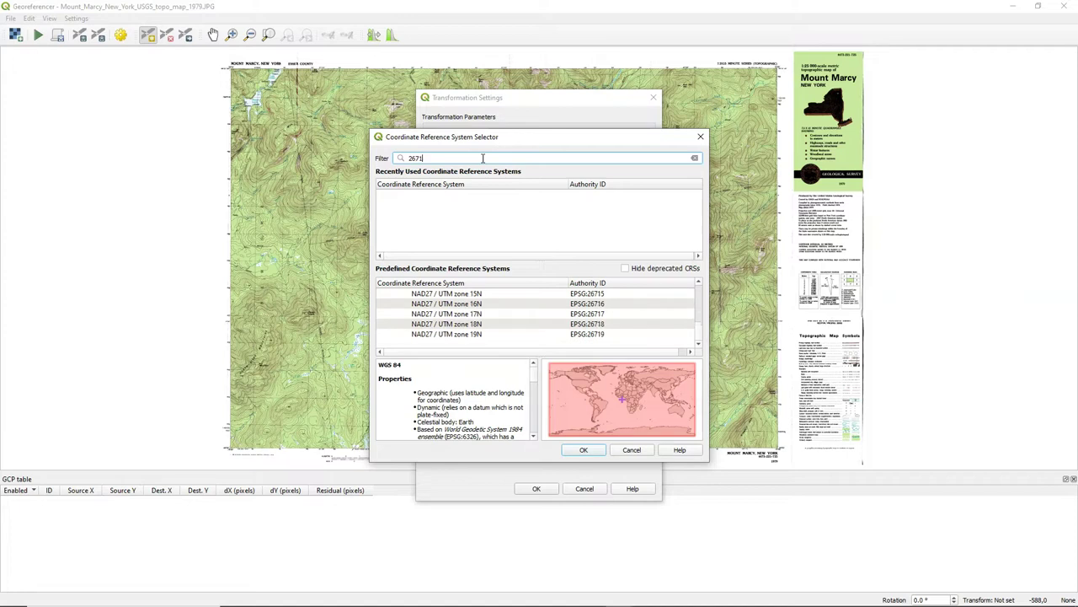
pyautogui.click(446, 315)
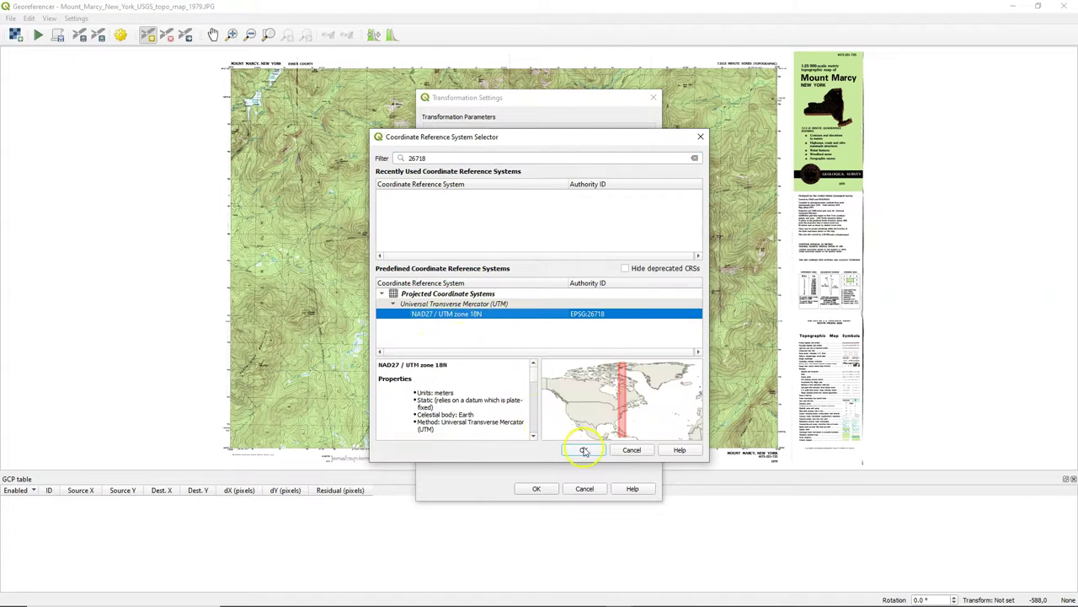
pyautogui.moveTo(533, 368); pyautogui.dragTo(532, 431)
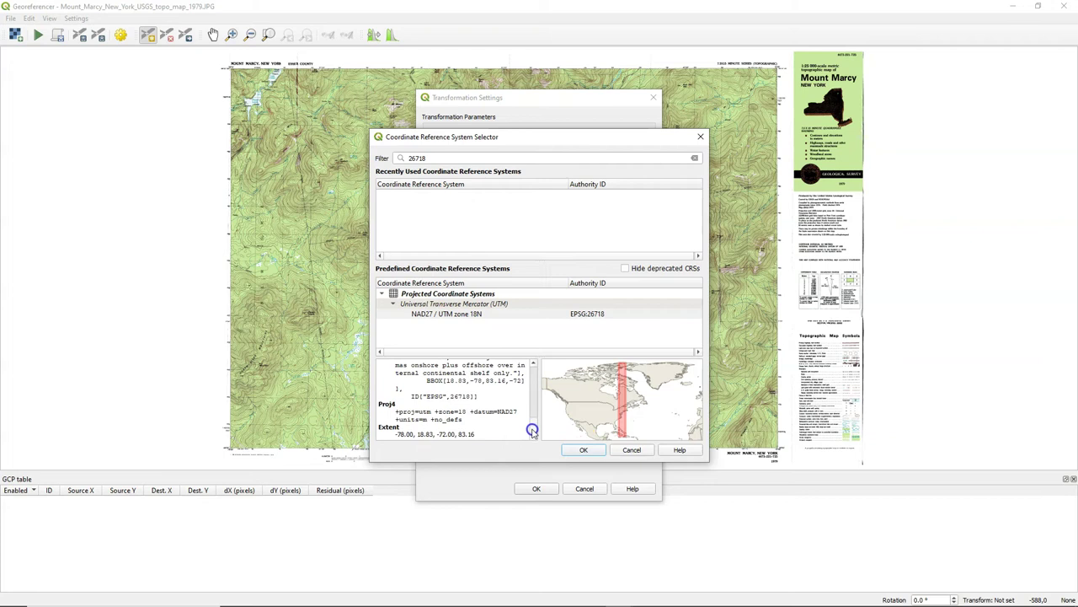
pyautogui.click(590, 449)
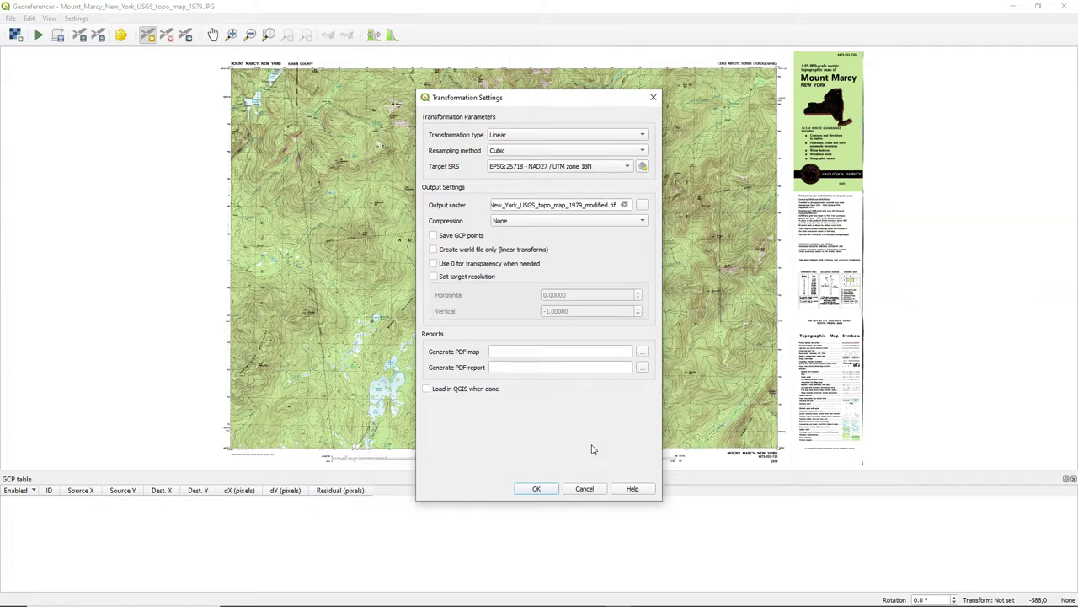
pyautogui.click(427, 389)
# Apply the transformation settings and zoom to the 581000 E / 4885000 N grid crossing near Flowed Lands
pyautogui.click(537, 489)
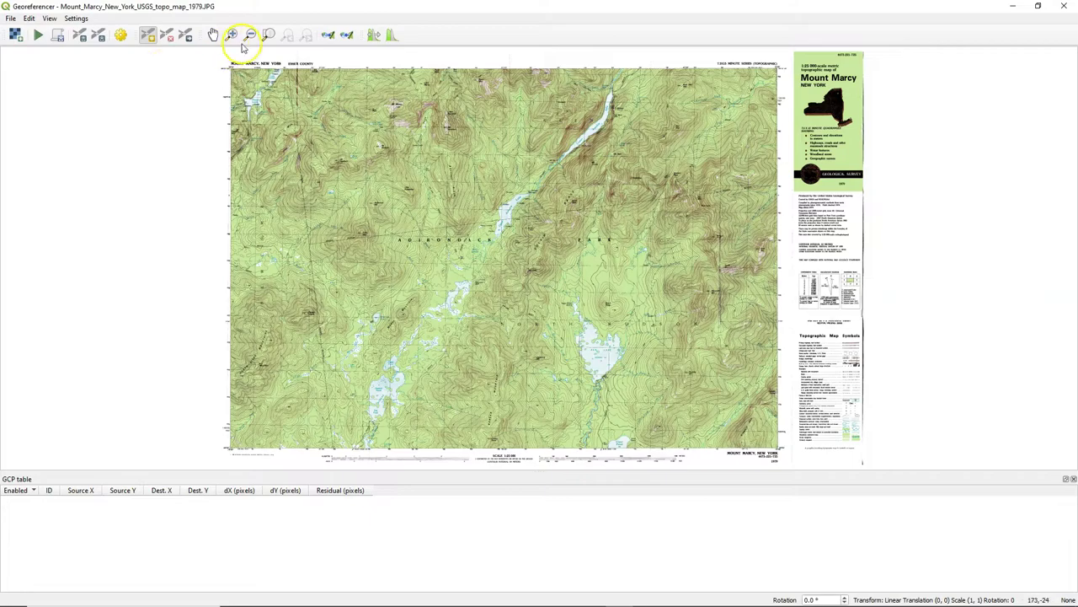
pyautogui.scroll(2, 234, 83)
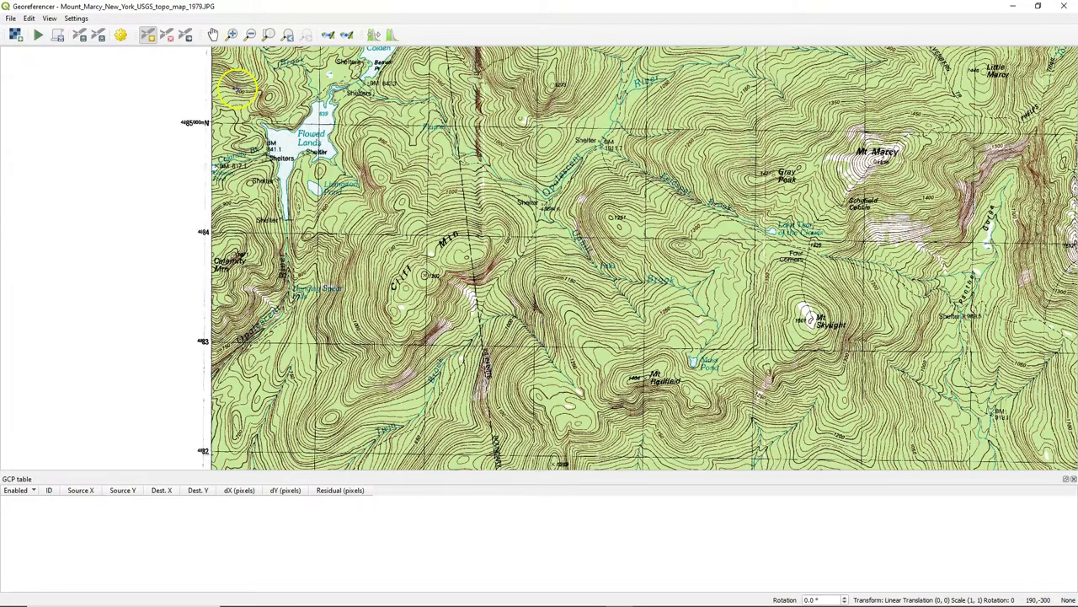
pyautogui.click(213, 34)
pyautogui.moveTo(315, 110); pyautogui.dragTo(426, 342)
pyautogui.scroll(1, 425, 341)
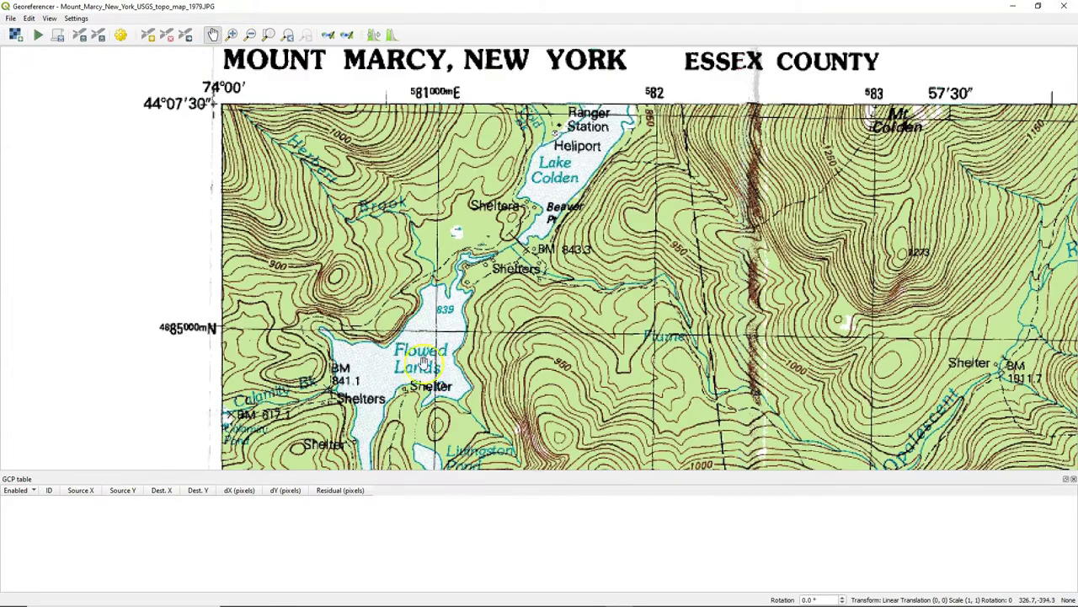
pyautogui.moveTo(381, 264); pyautogui.dragTo(421, 295)
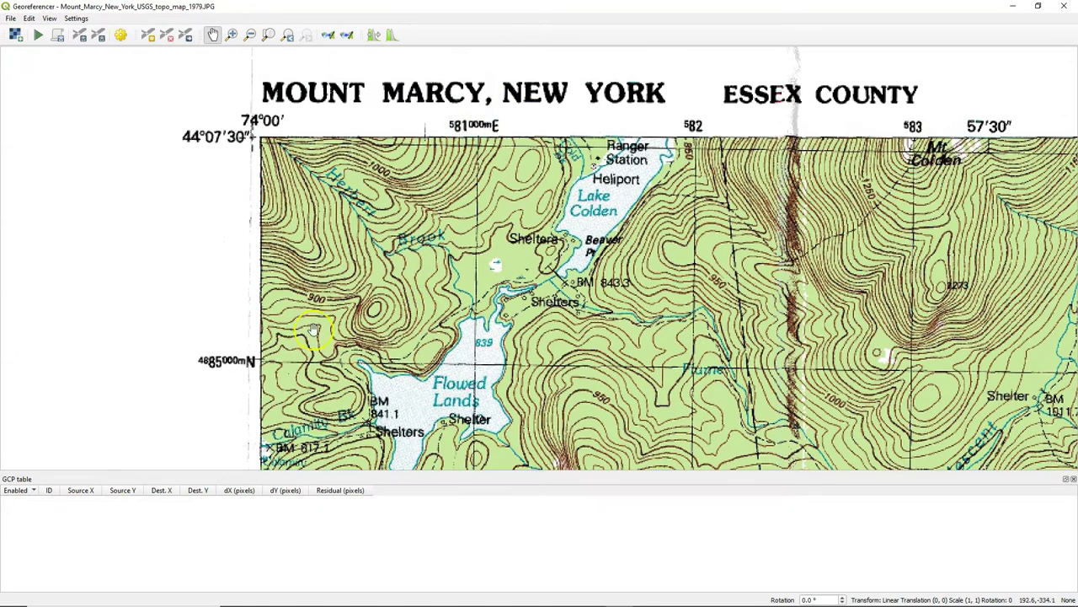
pyautogui.scroll(6, 468, 365)
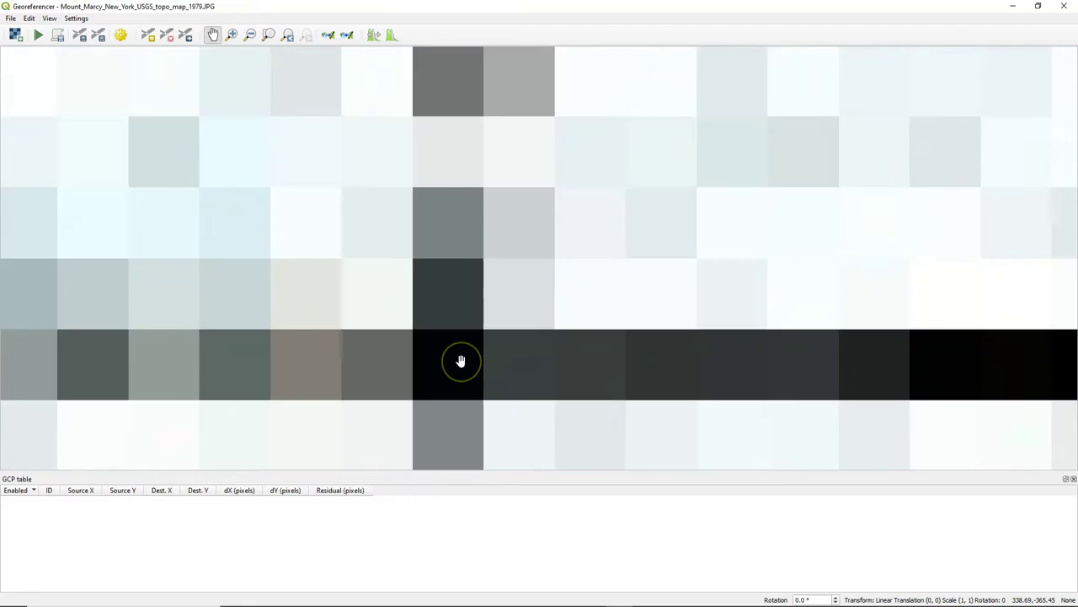
pyautogui.scroll(1, 461, 361)
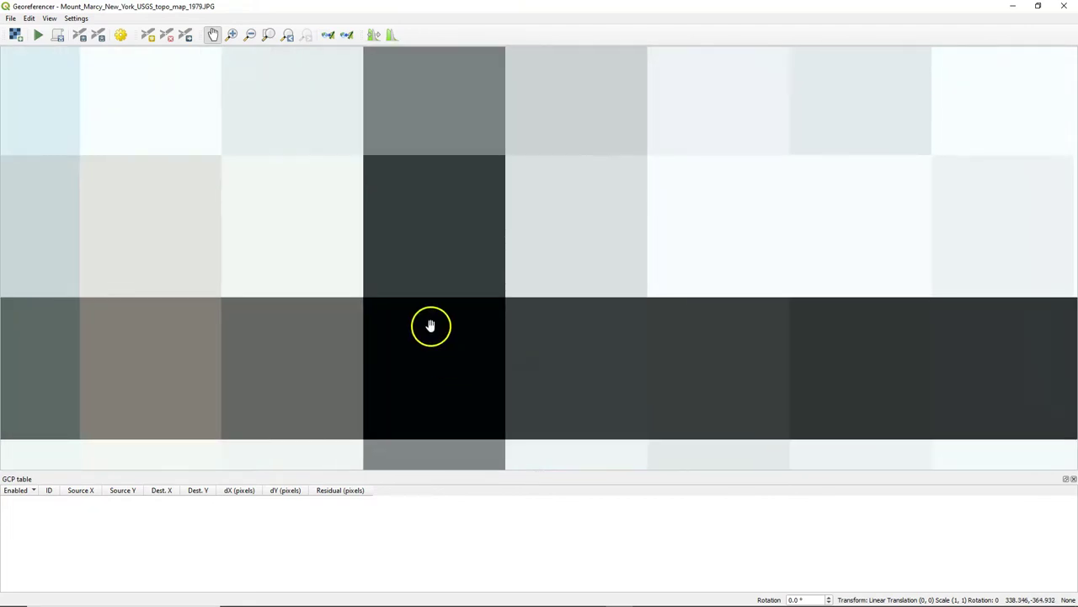
pyautogui.click(148, 37)
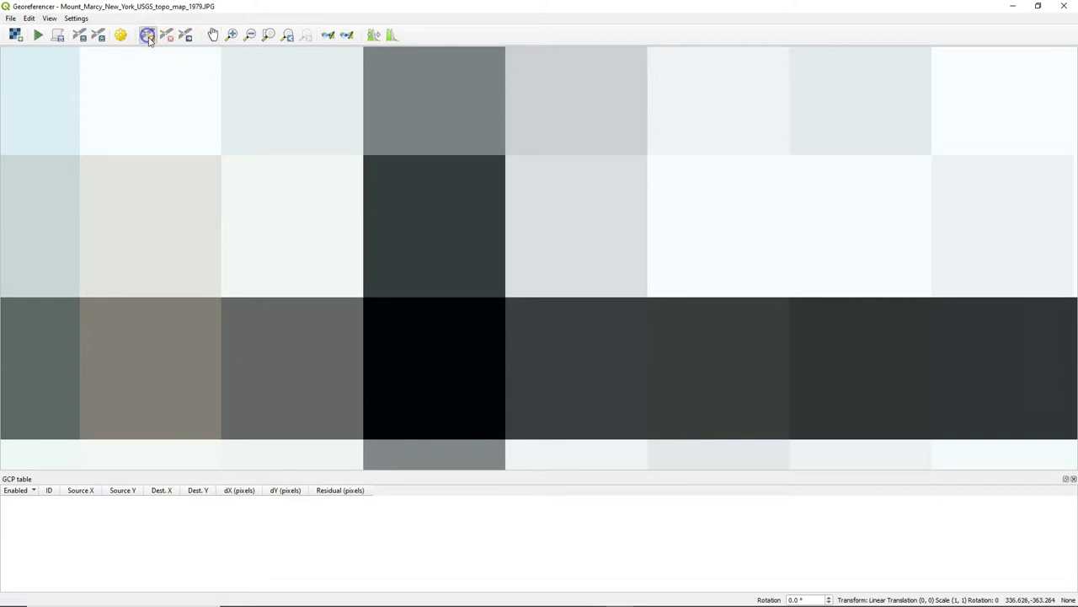
# Place the first control point on the Flowed Lands grid crossing with X 581000 and Y 4885000
pyautogui.click(434, 365)
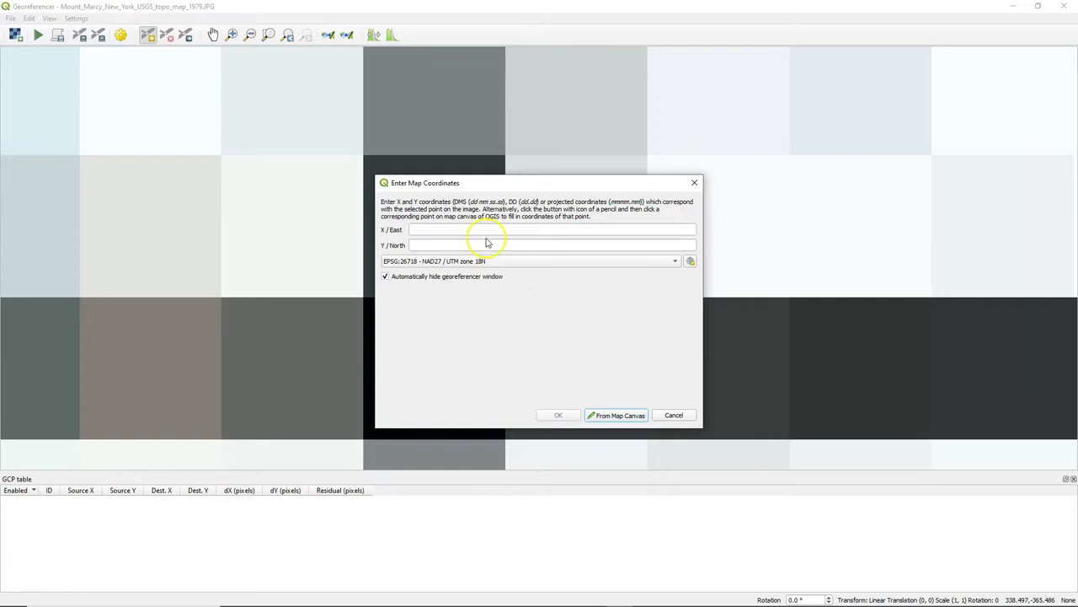
pyautogui.scroll(-5, 248, 210)
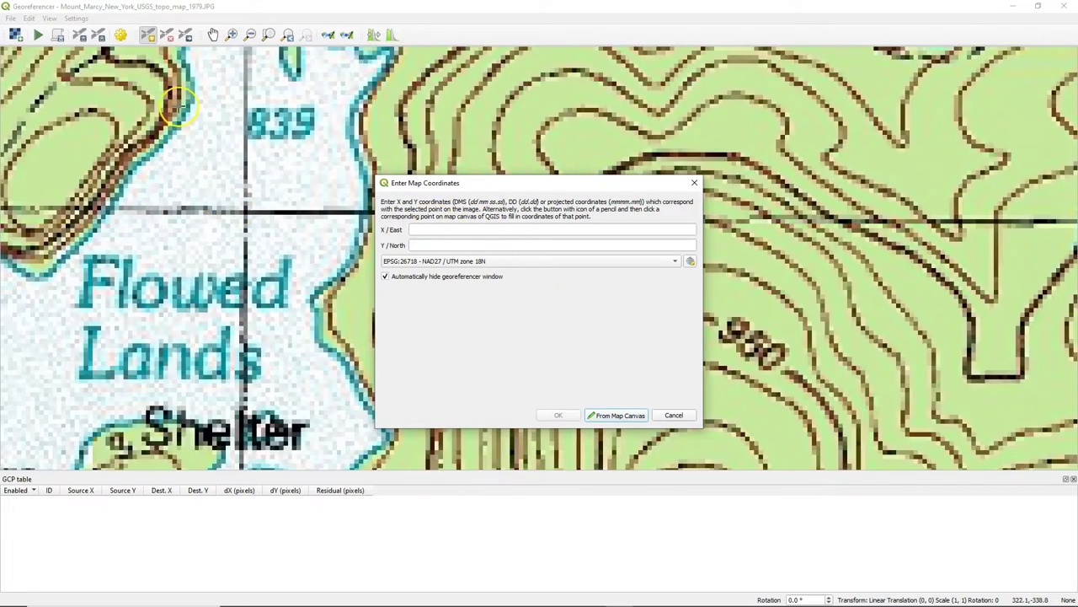
pyautogui.click(213, 35)
pyautogui.scroll(-4, 270, 263)
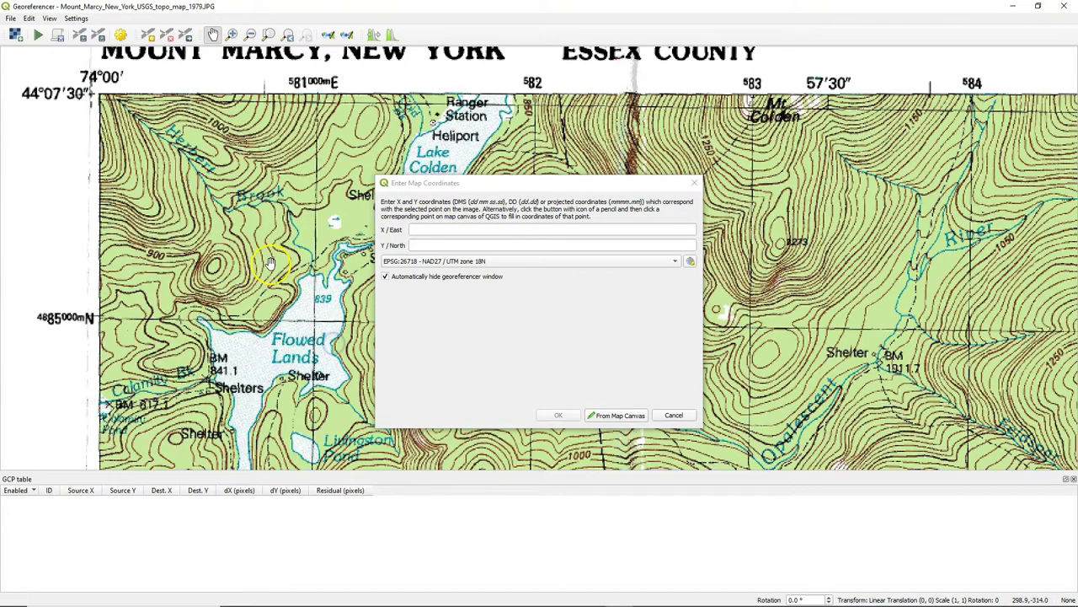
pyautogui.click(432, 229)
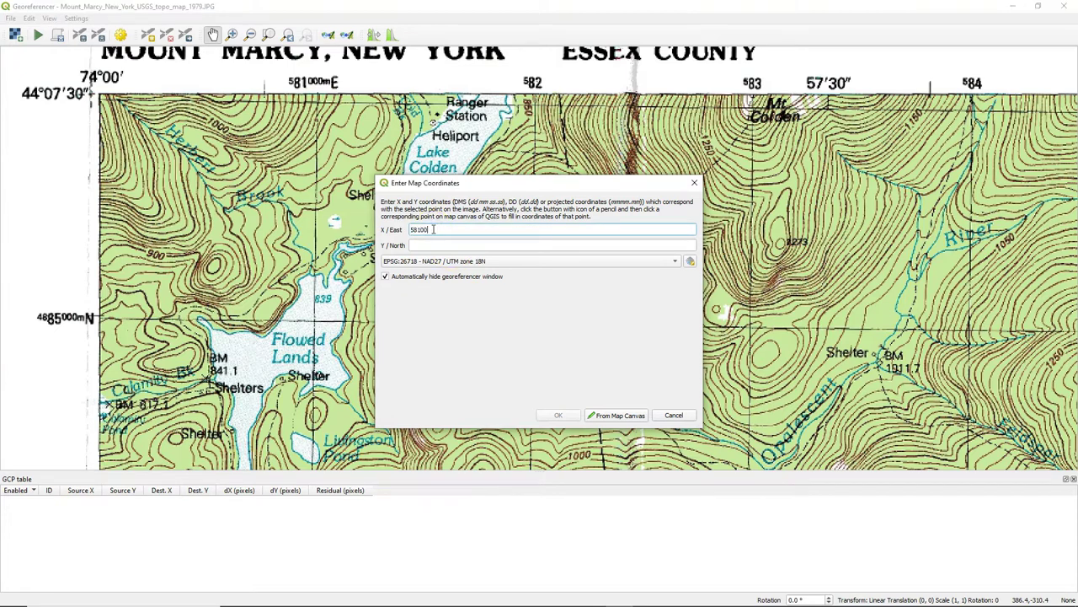
pyautogui.click(421, 244)
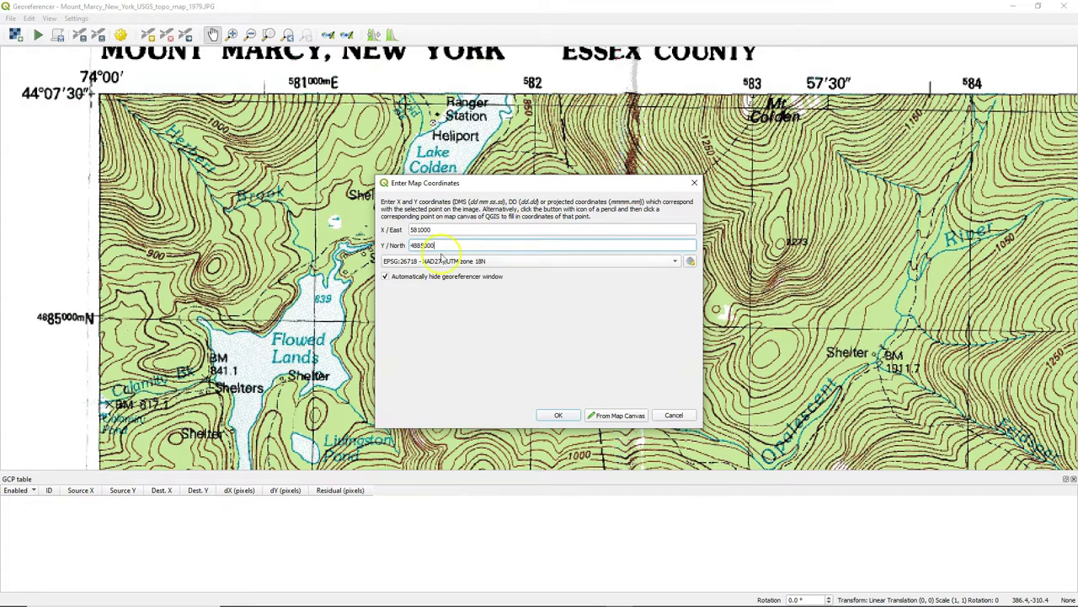
pyautogui.click(558, 416)
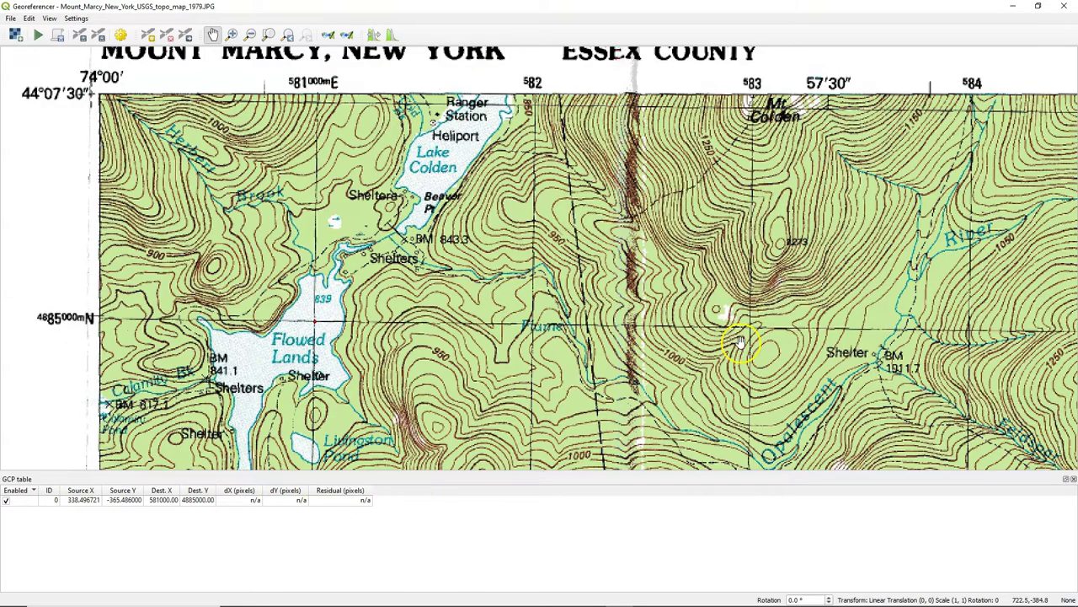
# Pan to the sheet's top-right corner and place a control point at 599000 E, 4886000 N
pyautogui.scroll(-1, 738, 342)
pyautogui.moveTo(819, 340); pyautogui.dragTo(236, 337)
pyautogui.moveTo(927, 346); pyautogui.dragTo(57, 326)
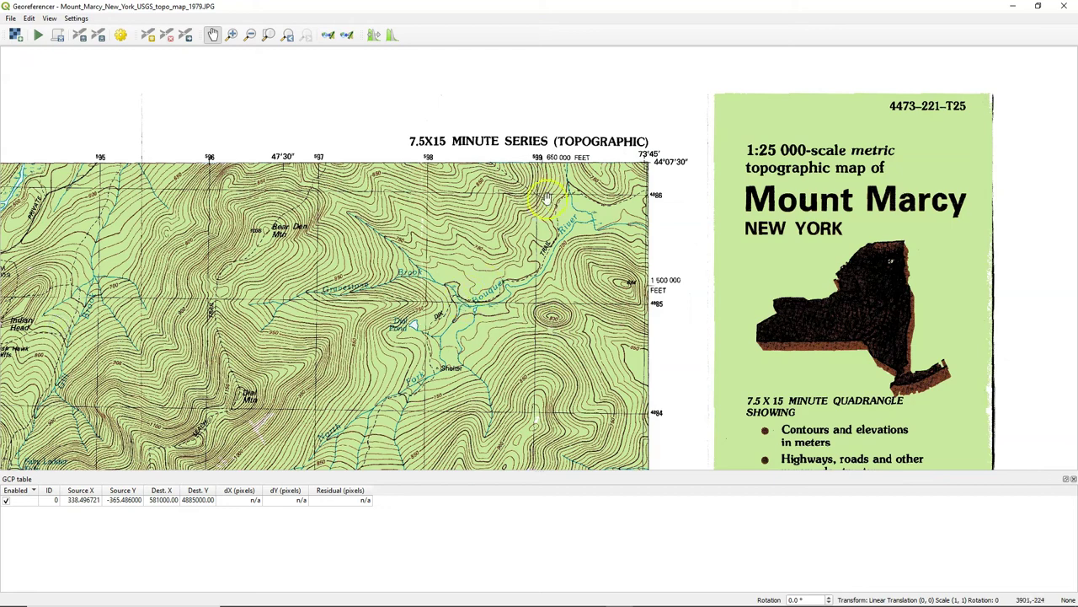
pyautogui.scroll(6, 534, 197)
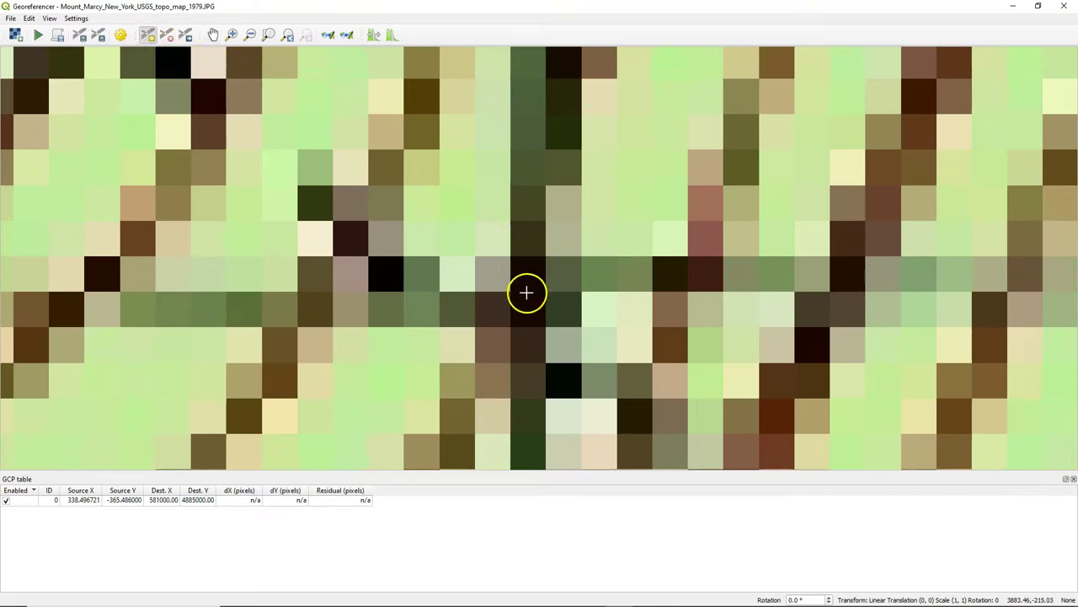
pyautogui.click(527, 293)
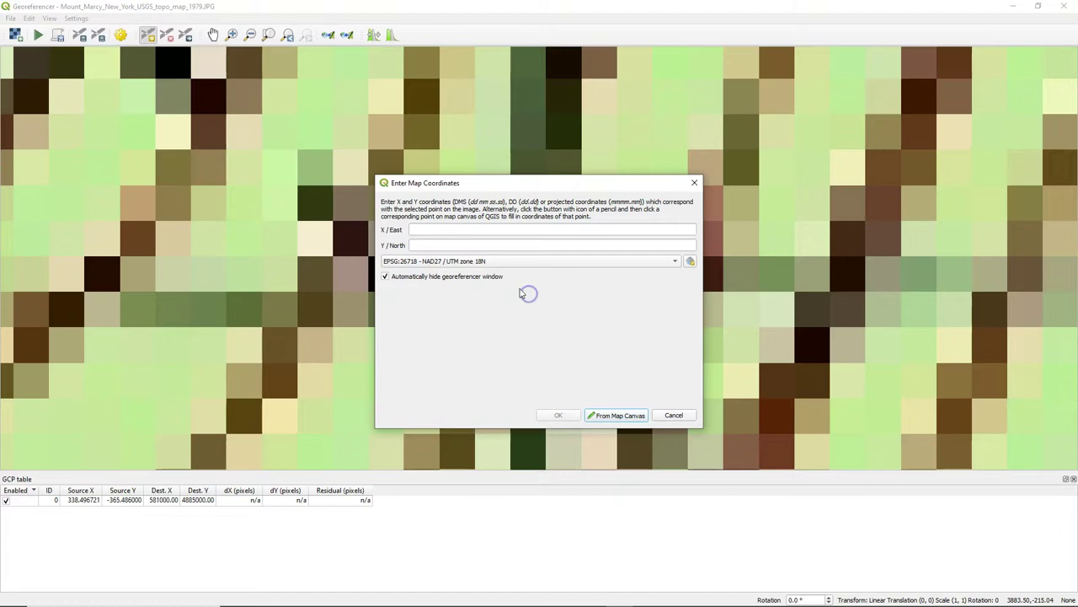
pyautogui.scroll(-5, 366, 157)
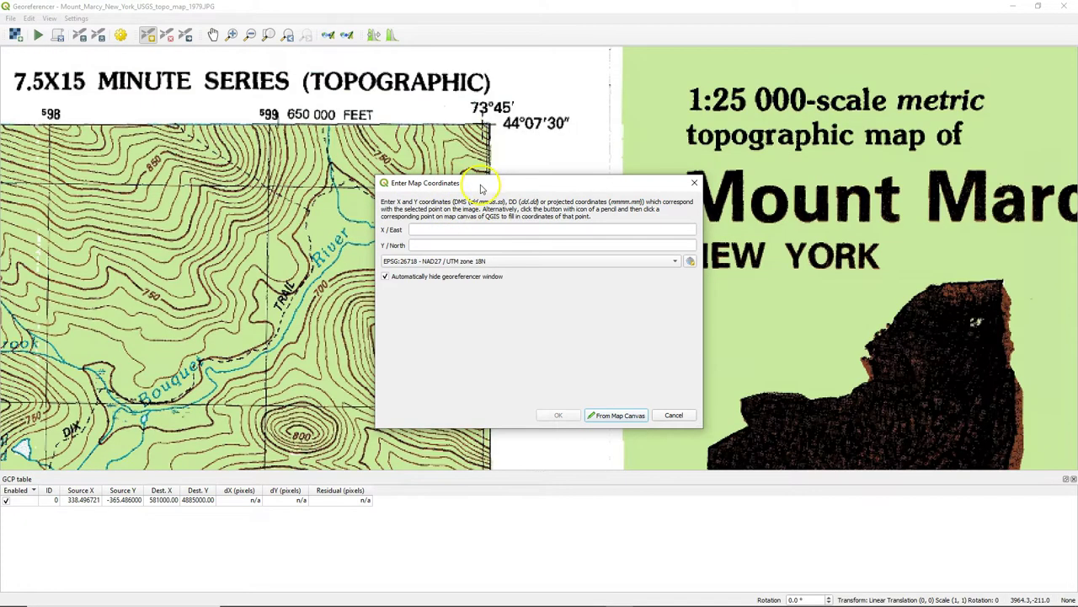
pyautogui.moveTo(481, 182); pyautogui.dragTo(647, 182)
pyautogui.click(623, 229)
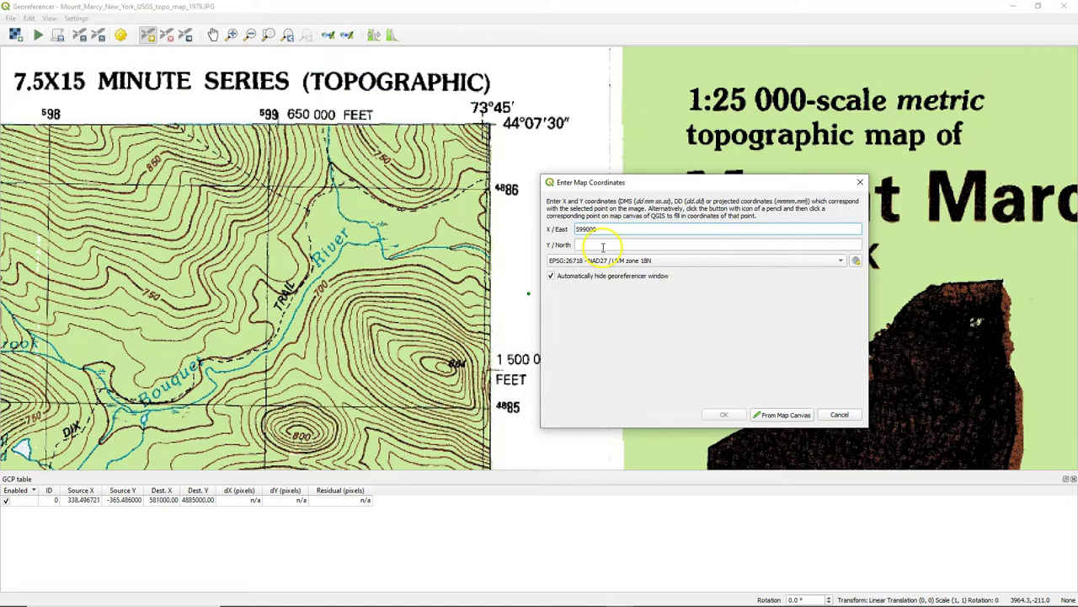
pyautogui.click(603, 245)
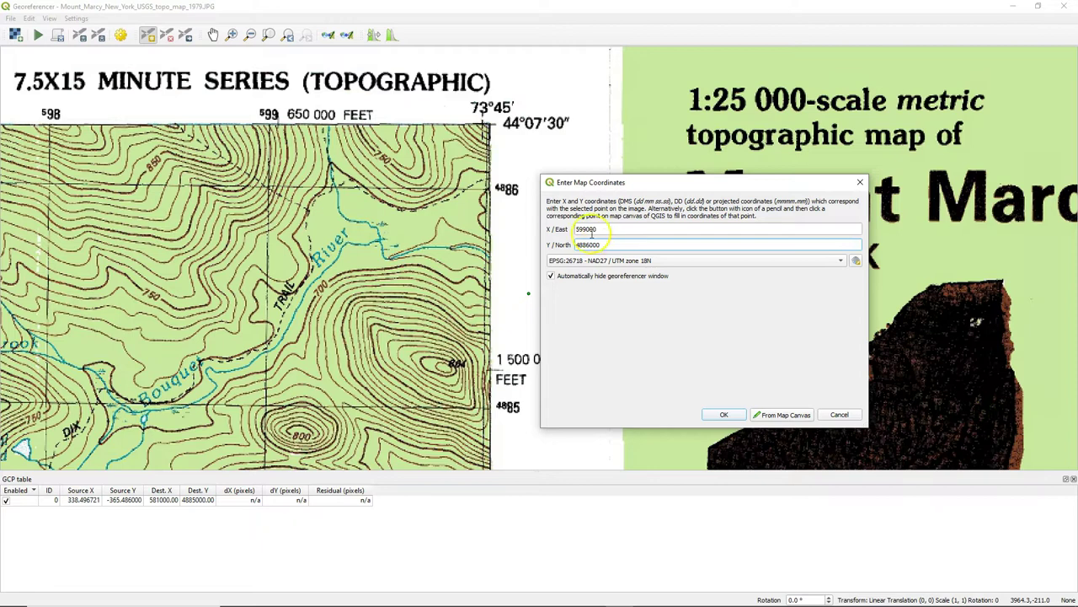
pyautogui.click(723, 415)
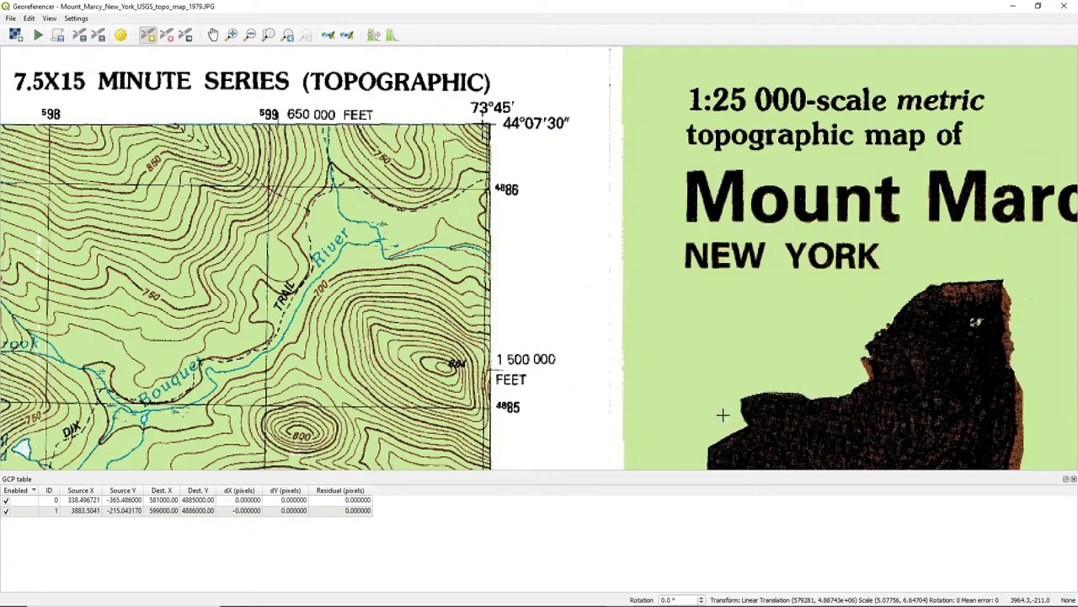
# Pan past Niagara Mtn and zoom in on the southeast grid crossing at 4873000 N
pyautogui.scroll(-2, 172, 299)
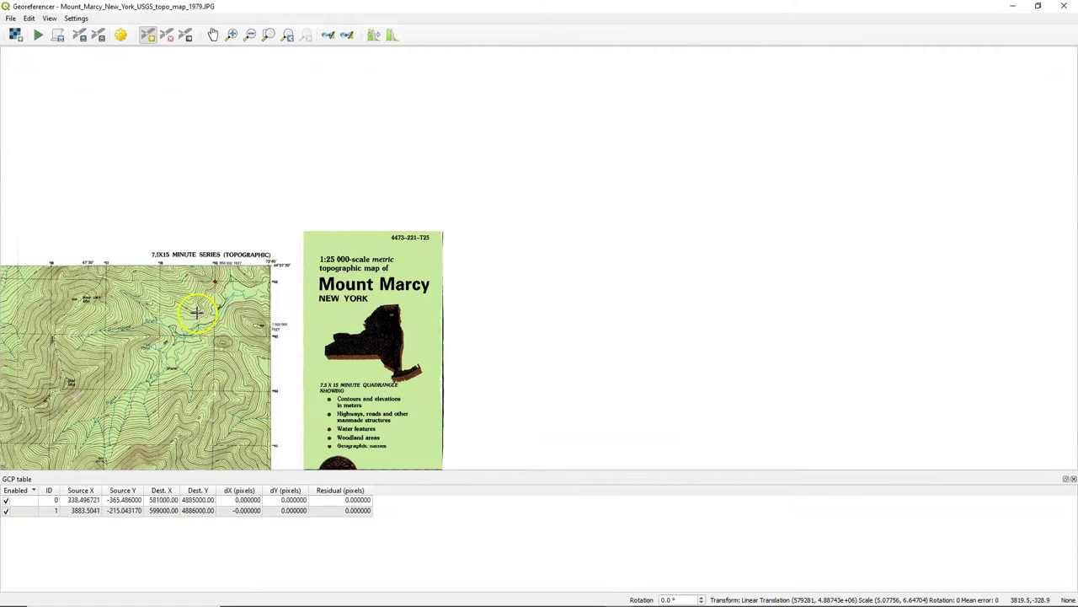
pyautogui.click(213, 36)
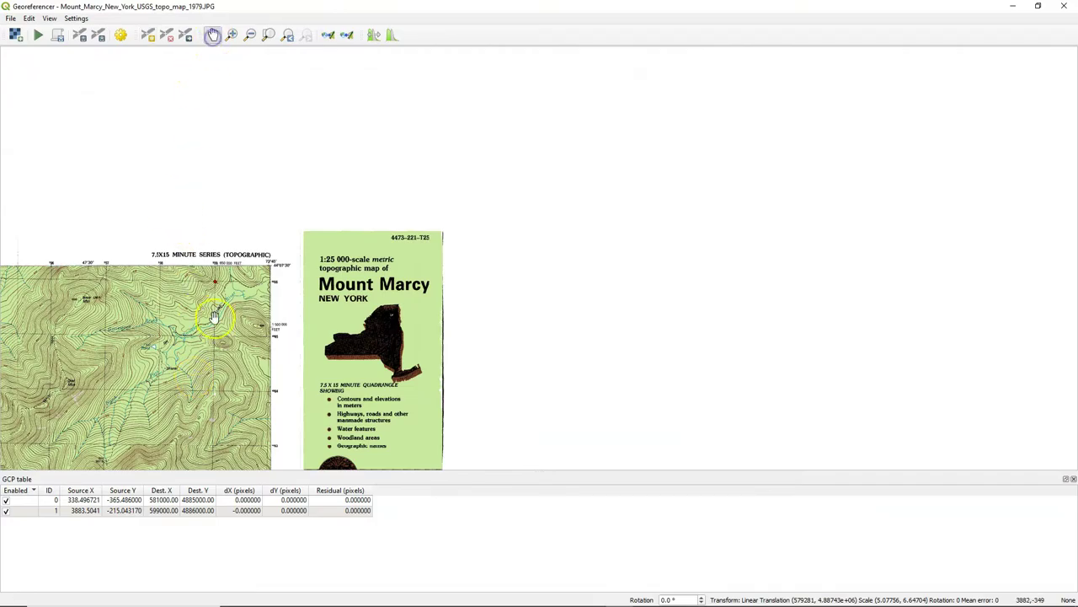
pyautogui.moveTo(211, 313); pyautogui.dragTo(558, 96)
pyautogui.moveTo(551, 421); pyautogui.dragTo(590, 253)
pyautogui.moveTo(546, 460); pyautogui.dragTo(580, 332)
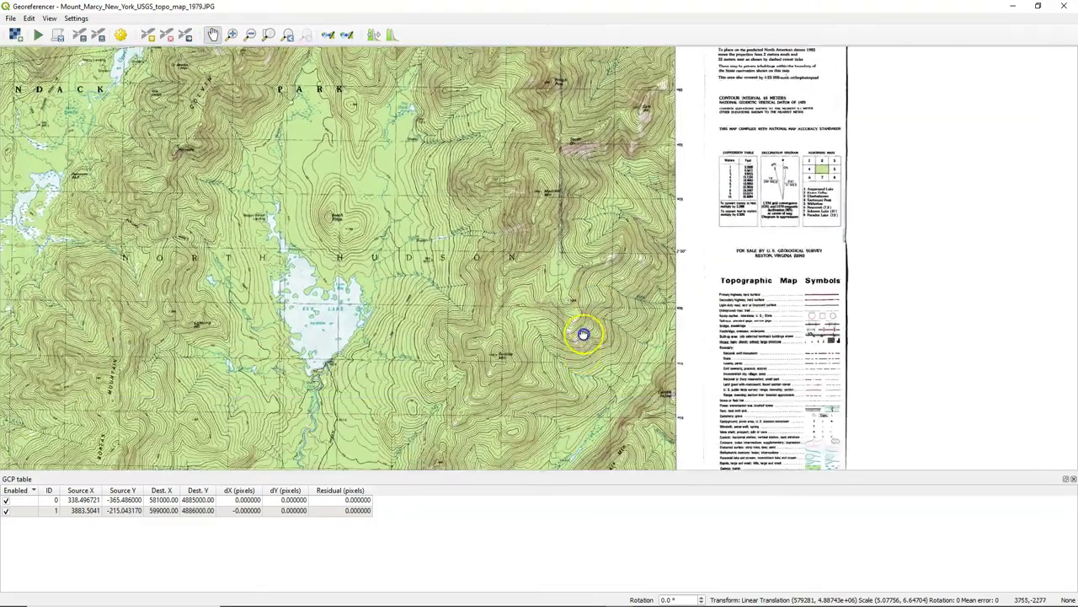
pyautogui.moveTo(590, 405); pyautogui.dragTo(585, 288)
pyautogui.scroll(2, 585, 287)
pyautogui.moveTo(721, 363); pyautogui.dragTo(539, 341)
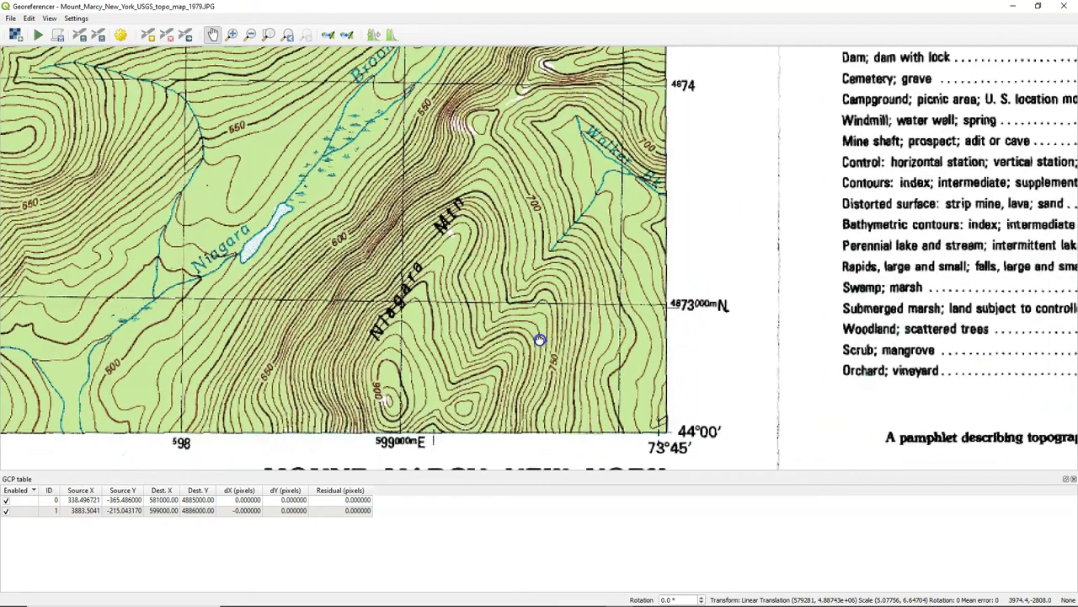
pyautogui.scroll(3, 619, 307)
pyautogui.scroll(3, 638, 302)
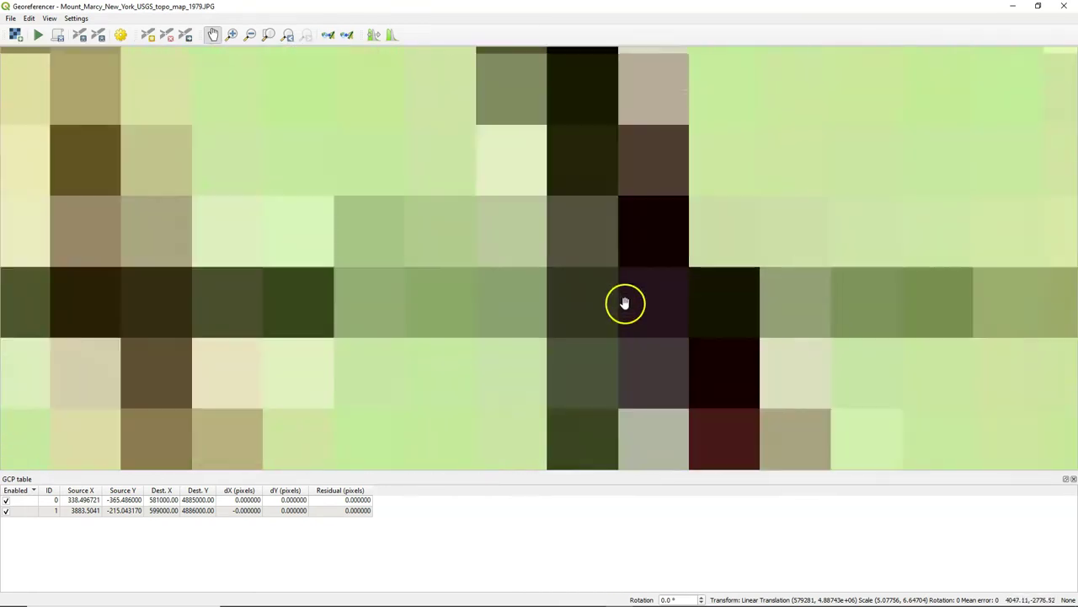
pyautogui.scroll(-3, 626, 304)
pyautogui.scroll(4, 607, 302)
# Place the third control point there with Y 4873000 and X 600000
pyautogui.click(148, 35)
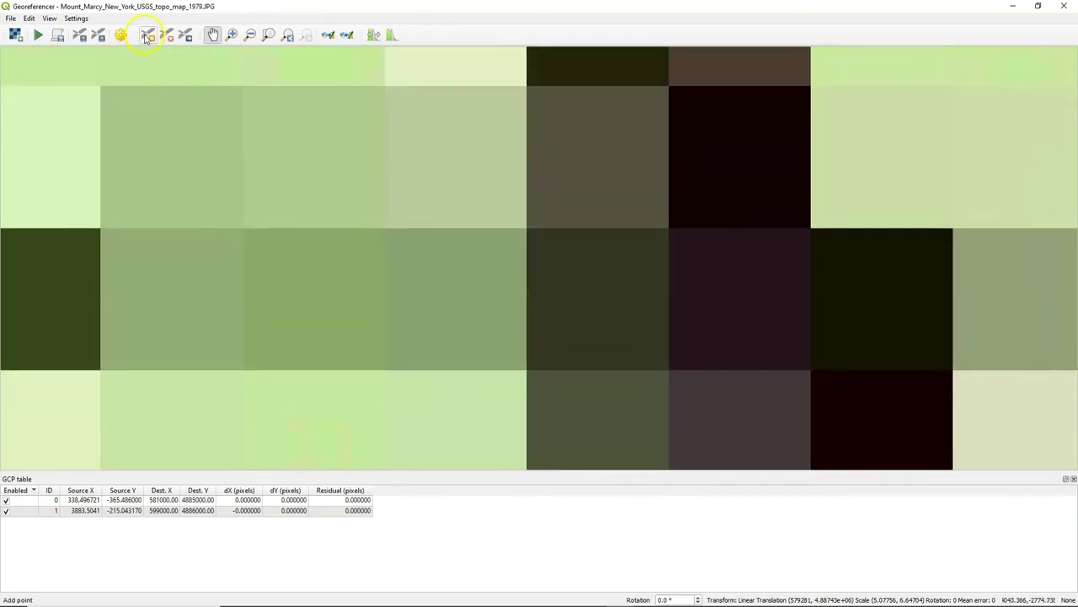
pyautogui.click(597, 298)
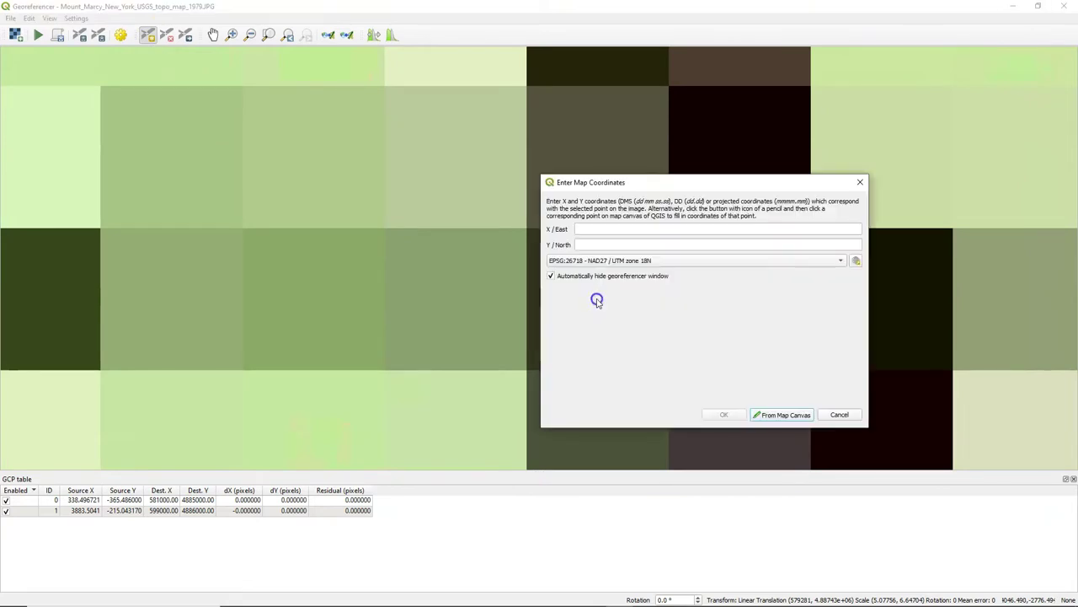
pyautogui.scroll(-5, 422, 320)
pyautogui.scroll(4, 405, 333)
pyautogui.scroll(-4, 403, 333)
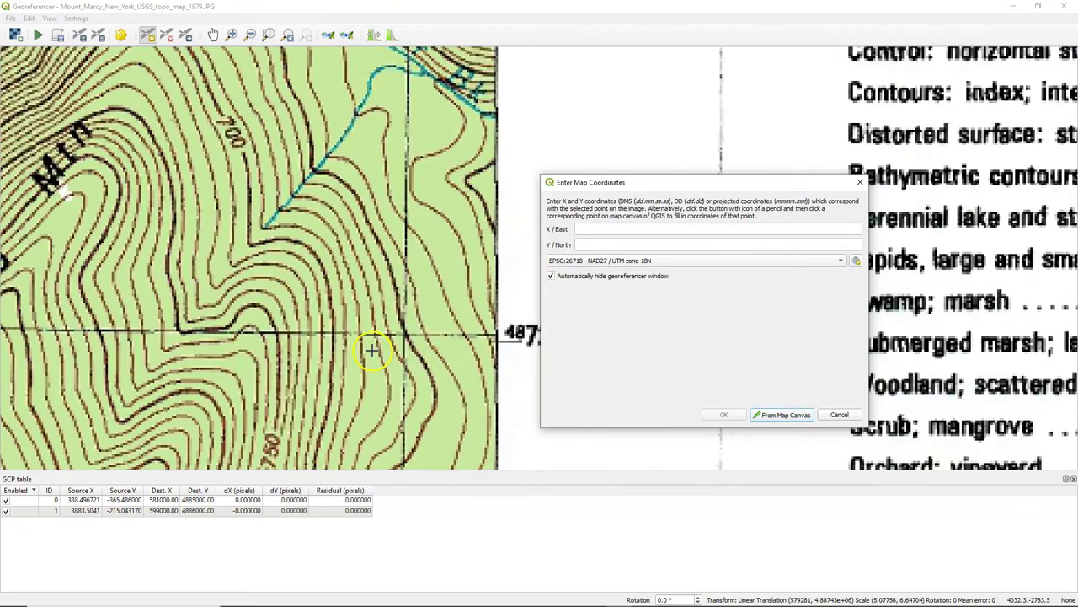
pyautogui.scroll(2, 368, 349)
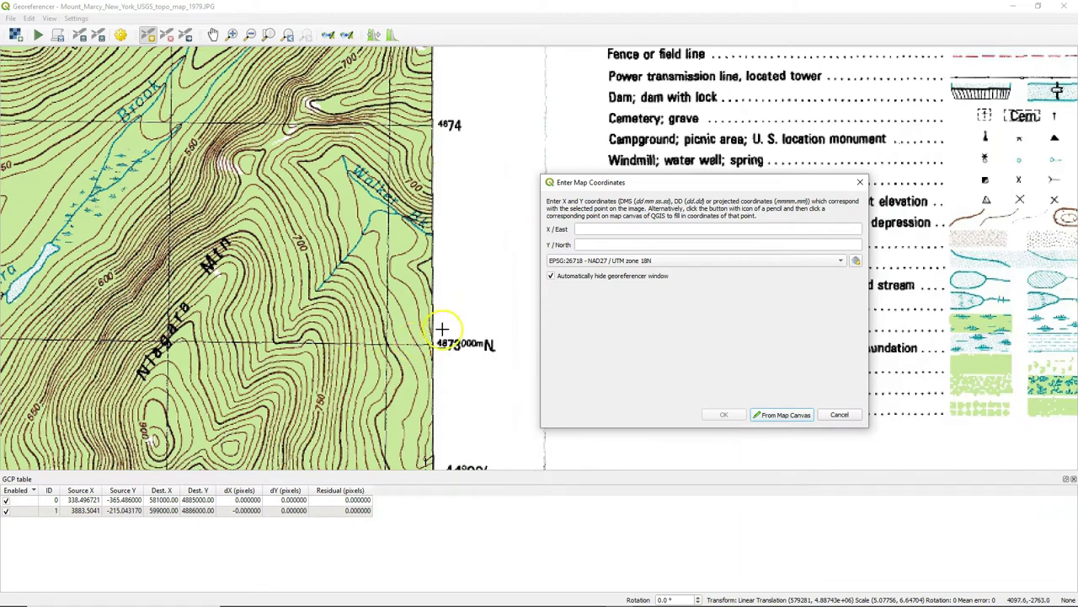
pyautogui.click(588, 244)
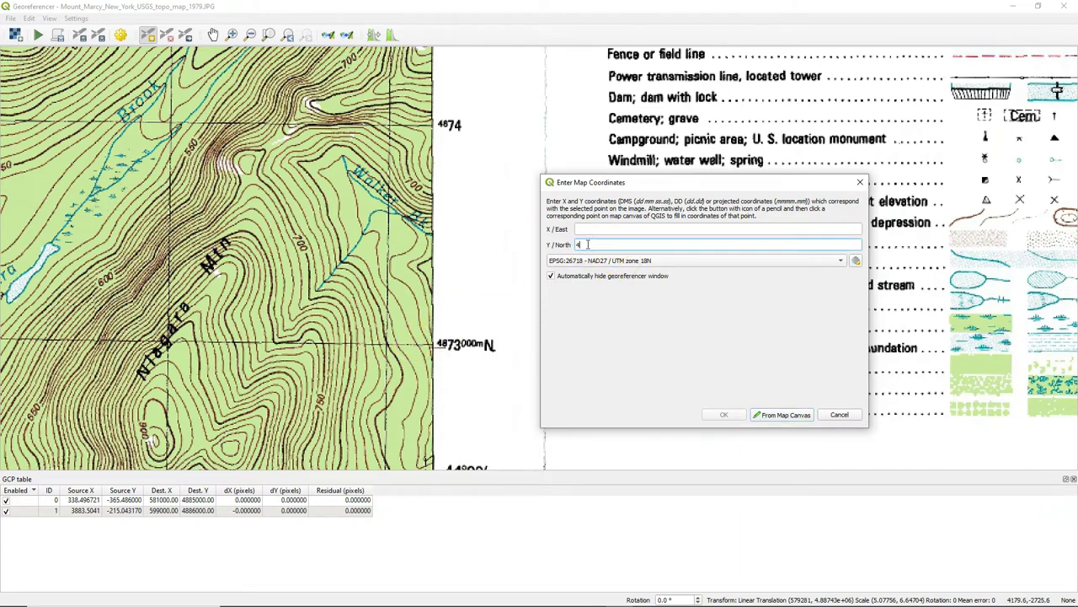
pyautogui.click(597, 230)
pyautogui.write('600000')
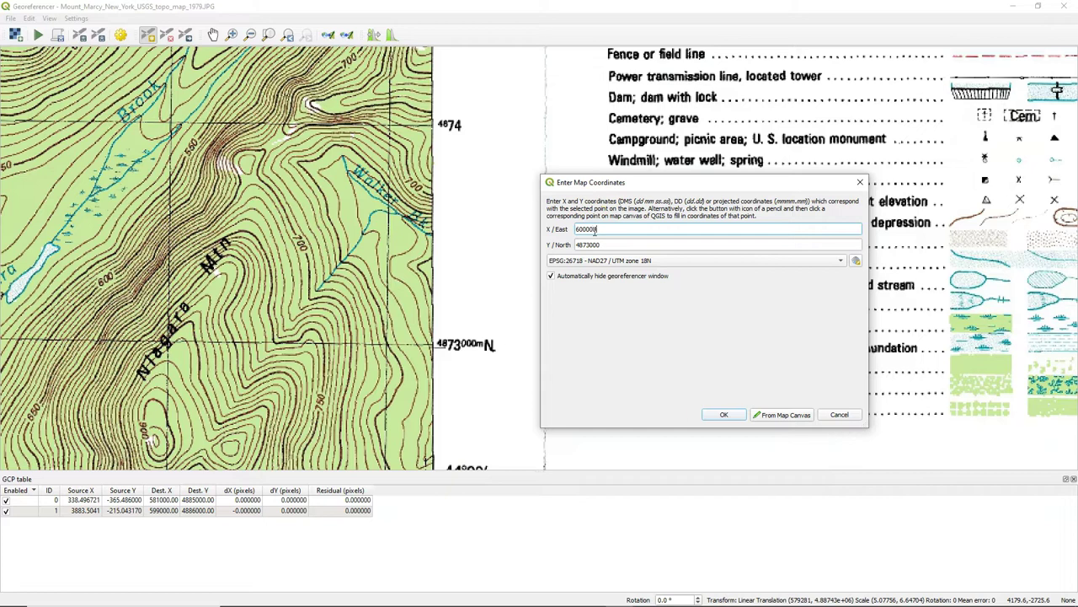
pyautogui.click(721, 415)
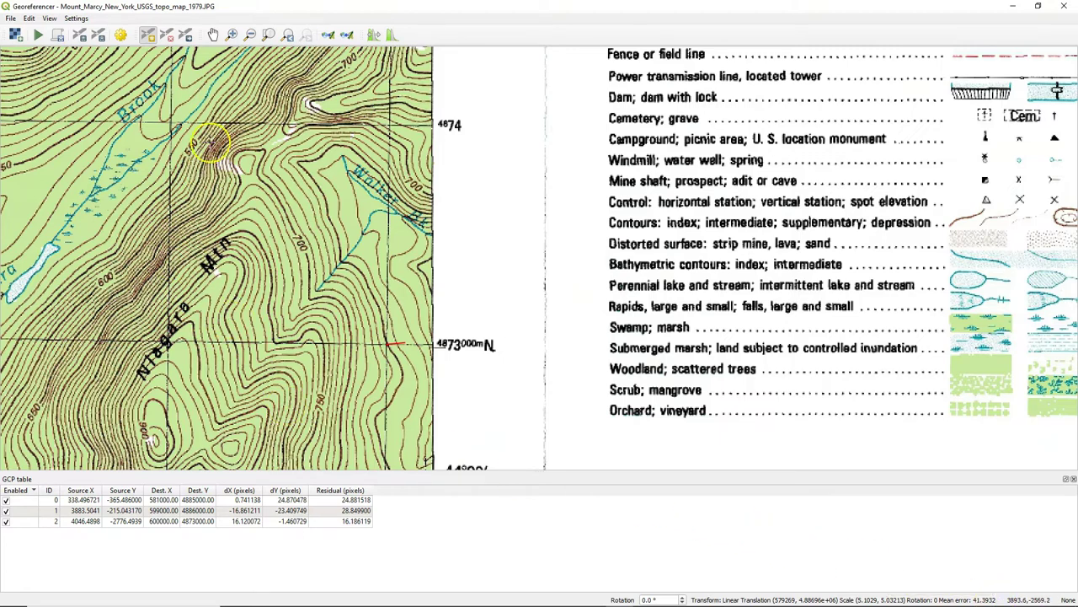
# Pan and zoom the map to the crossing of the 581 and 4873 grid lines
pyautogui.click(213, 34)
pyautogui.scroll(-1, 240, 284)
pyautogui.scroll(-1, 240, 284)
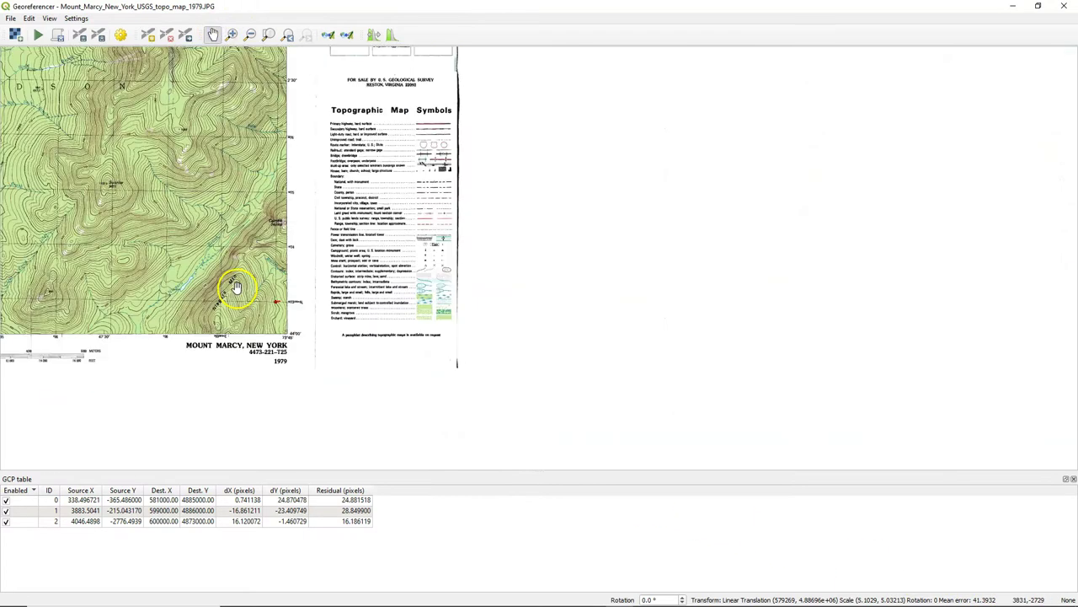
pyautogui.moveTo(234, 284); pyautogui.dragTo(820, 308)
pyautogui.scroll(1, 308, 312)
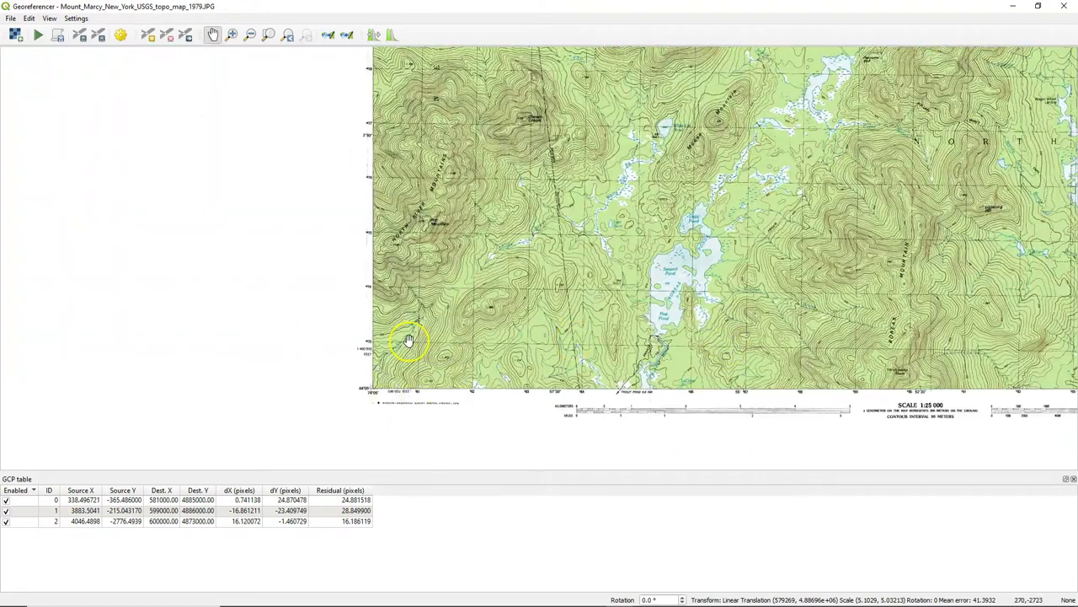
pyautogui.scroll(1, 419, 345)
pyautogui.scroll(1, 412, 341)
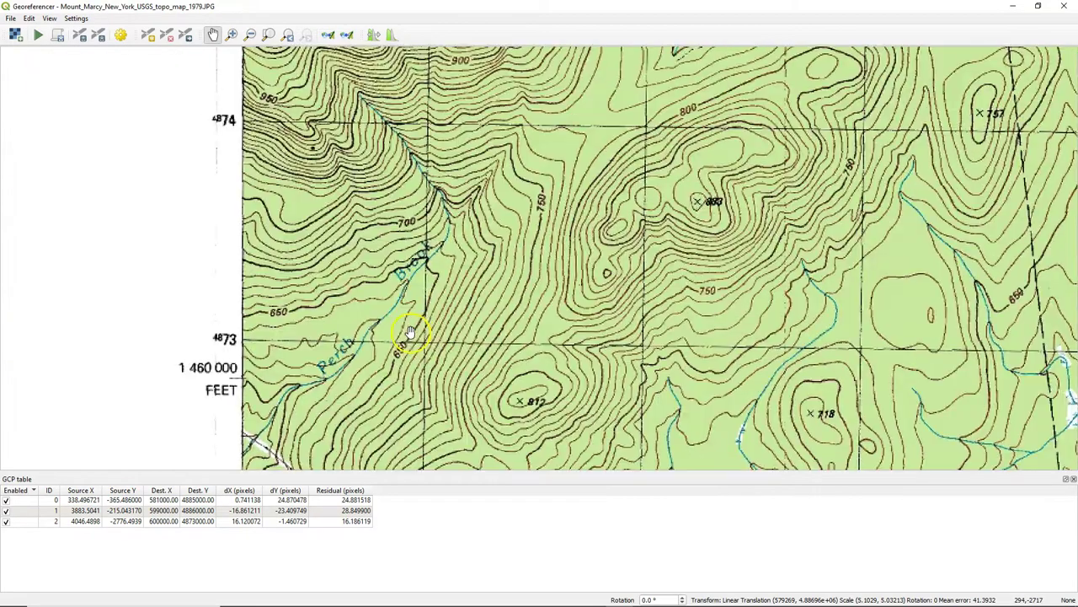
pyautogui.moveTo(423, 380); pyautogui.dragTo(400, 368)
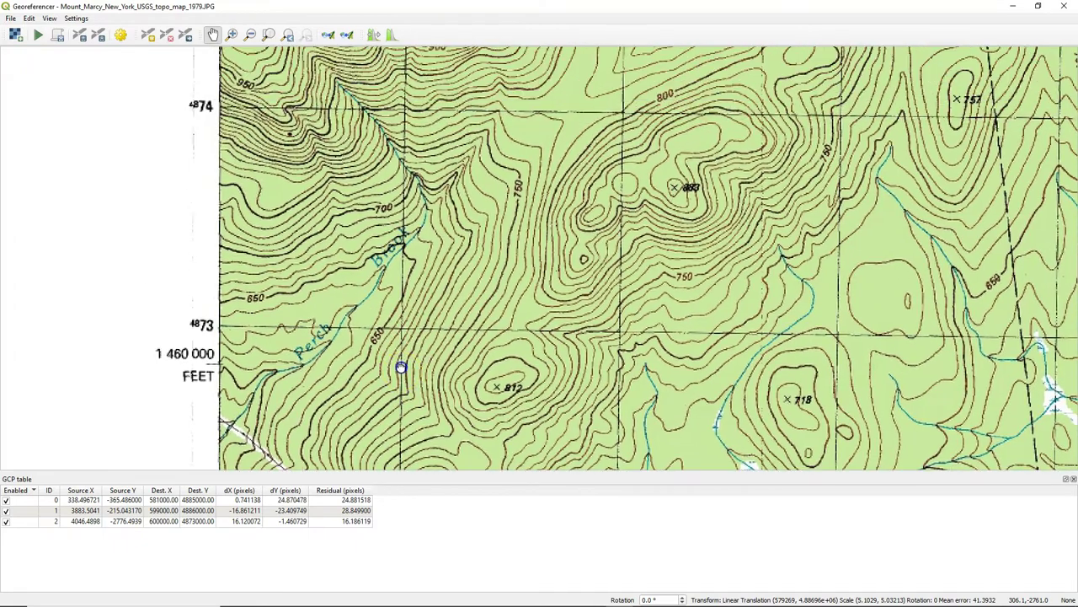
pyautogui.scroll(2, 401, 329)
pyautogui.scroll(4, 401, 328)
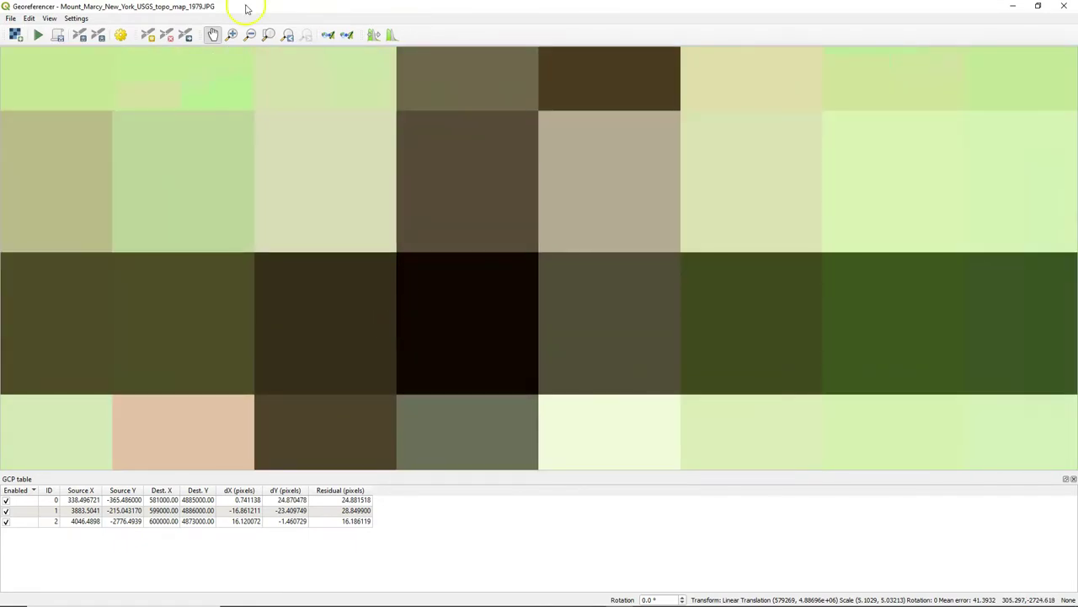
# Add a fourth control point on that crossing at X 581000, Y 4873000
pyautogui.click(147, 35)
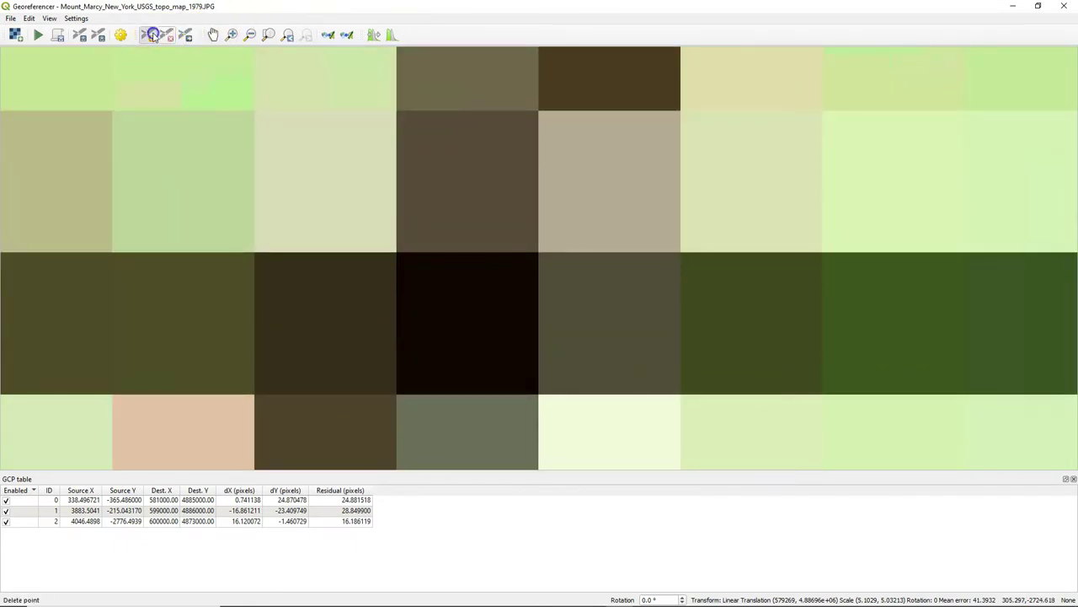
pyautogui.click(466, 320)
pyautogui.scroll(-3, 217, 346)
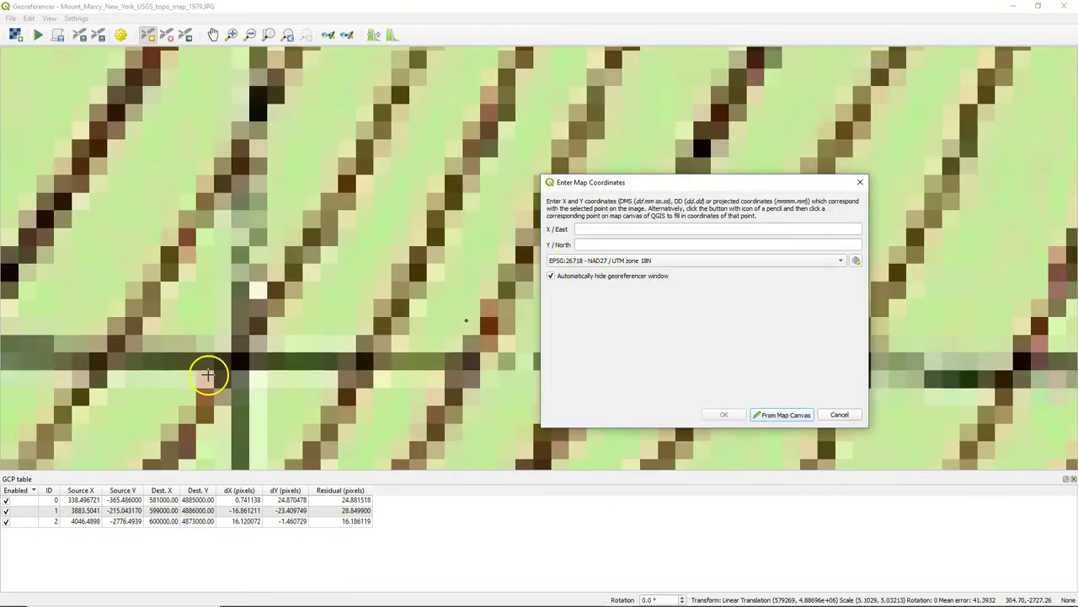
pyautogui.scroll(-3, 214, 375)
pyautogui.scroll(2, 367, 227)
pyautogui.write('581000')
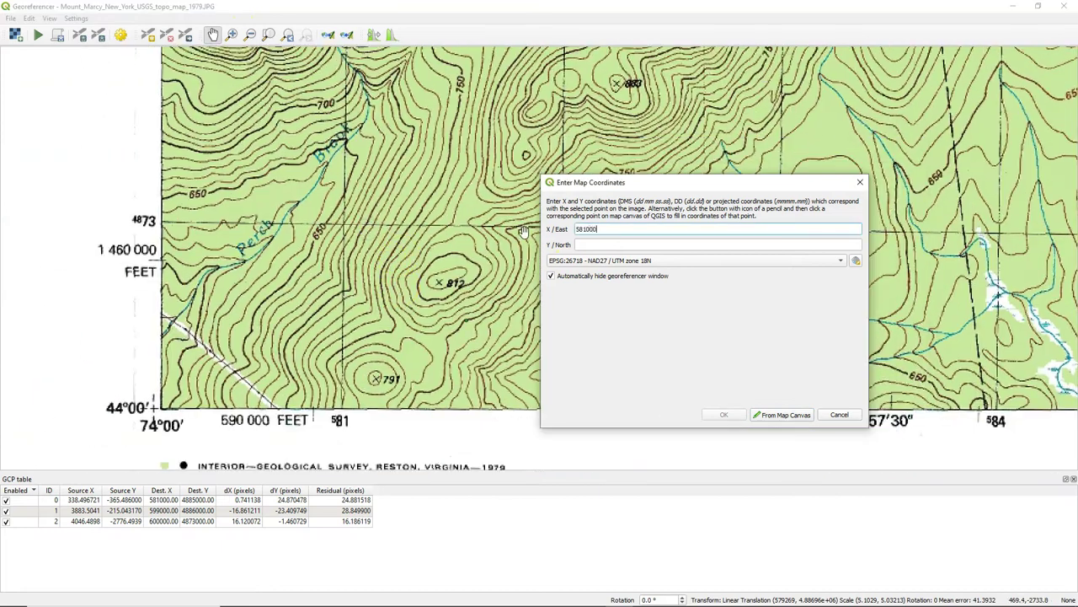
pyautogui.click(609, 247)
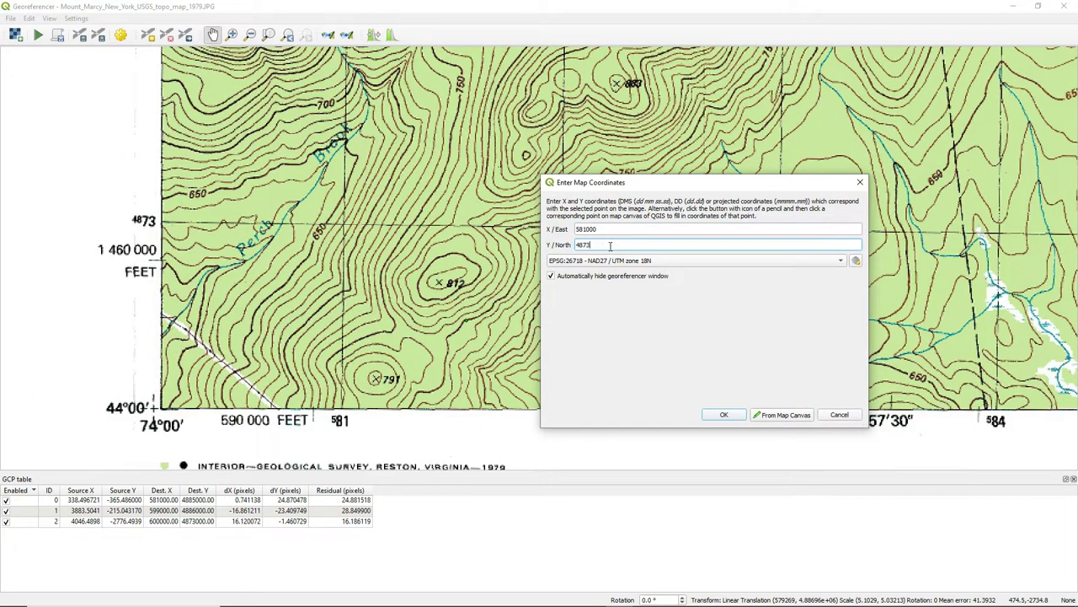
pyautogui.write('4873000')
pyautogui.click(708, 415)
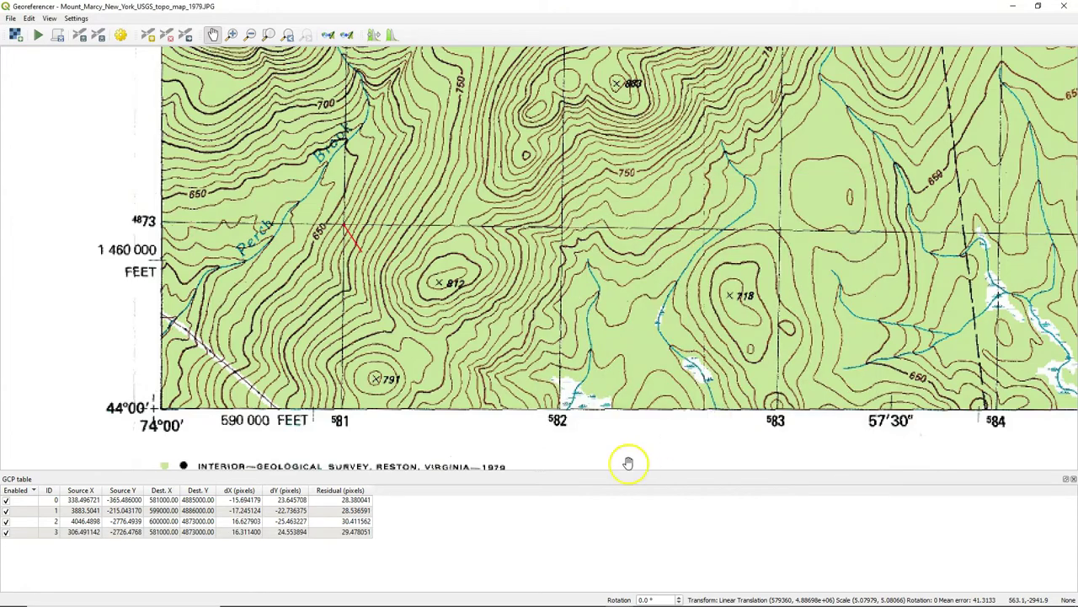
# Zoom out and pan until the whole Mount Marcy sheet and its top margin are visible
pyautogui.scroll(-3, 421, 308)
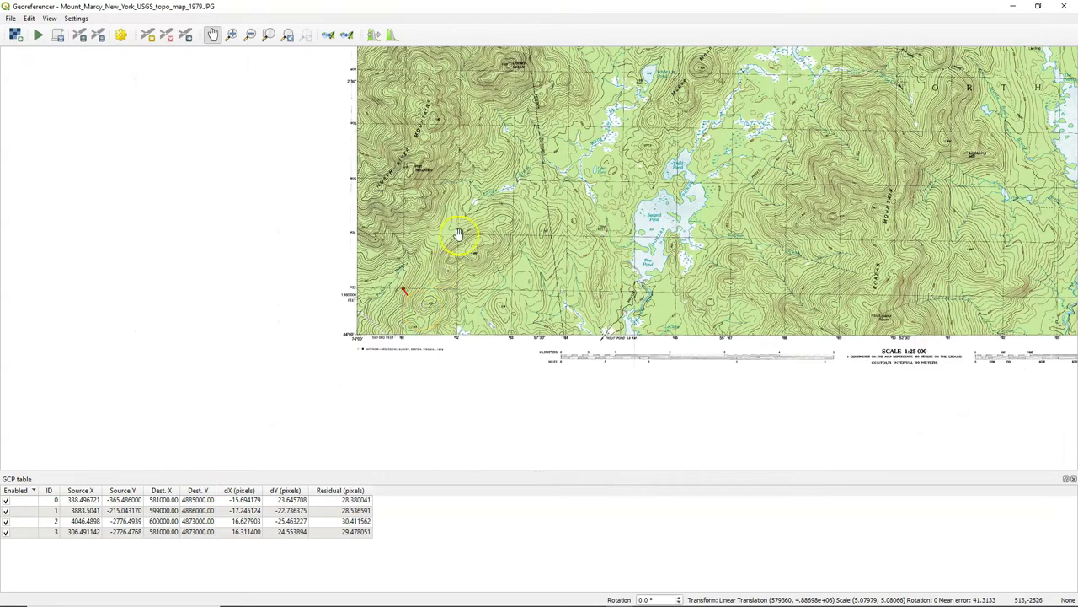
pyautogui.scroll(-3, 332, 301)
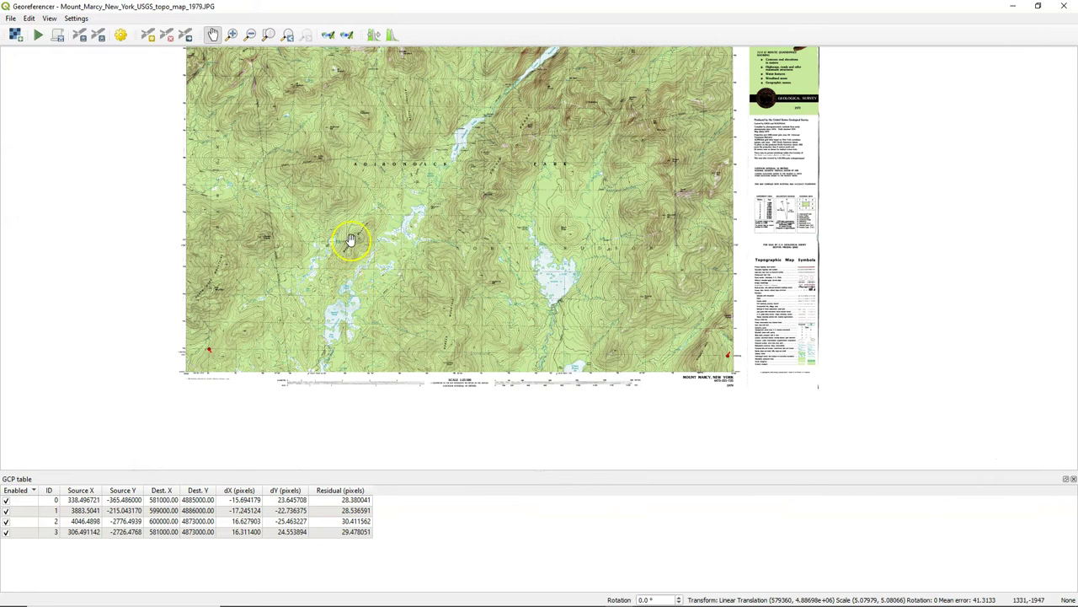
pyautogui.moveTo(352, 307); pyautogui.dragTo(356, 267)
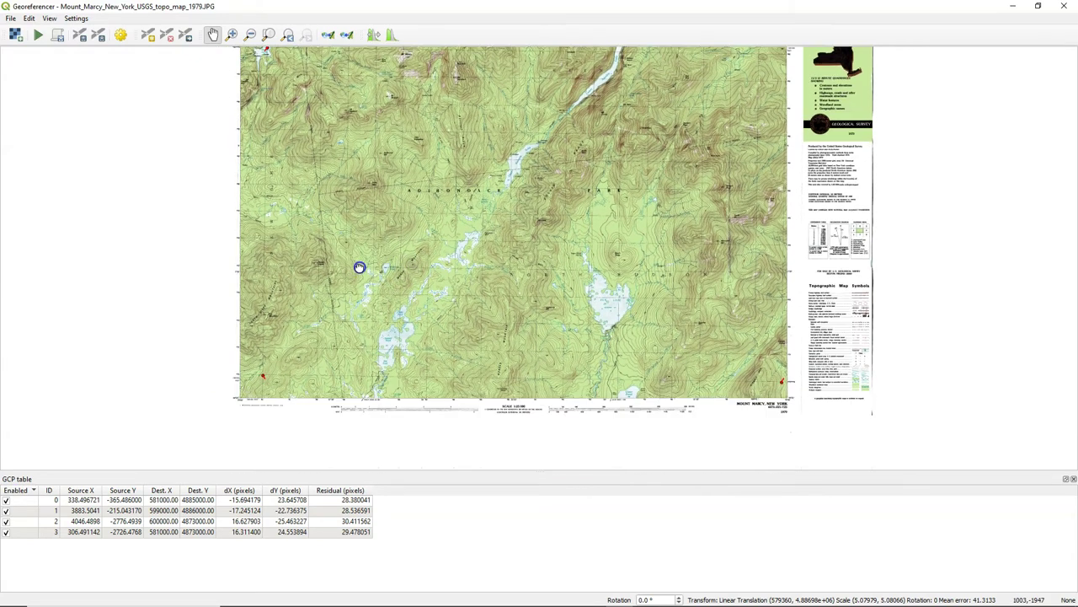
pyautogui.moveTo(539, 280); pyautogui.dragTo(539, 331)
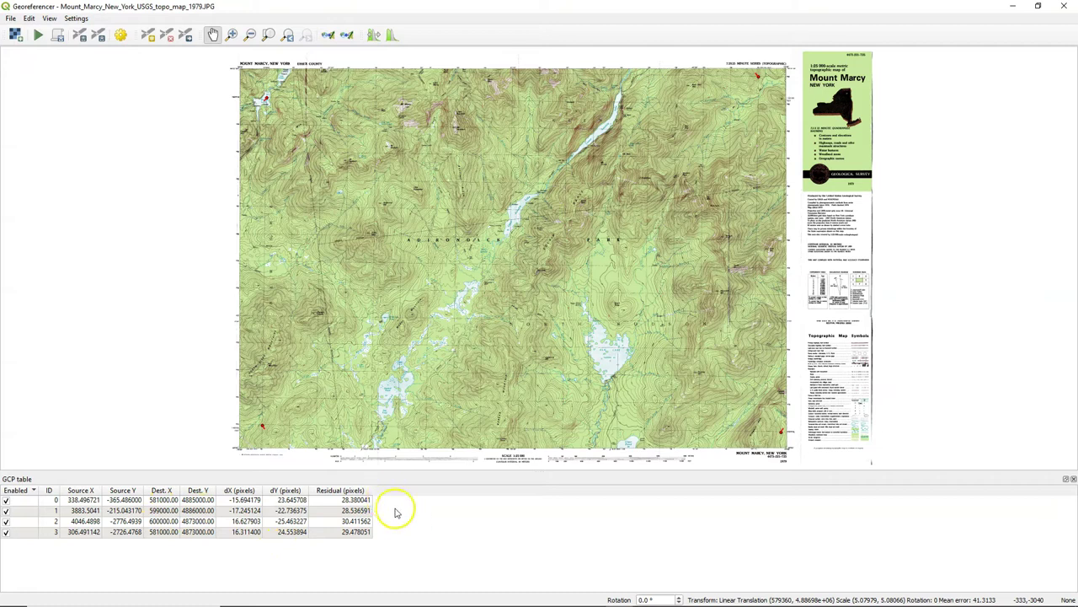
# Set the transformation type to Polynomial 1, then zoom in on a control point
pyautogui.click(120, 34)
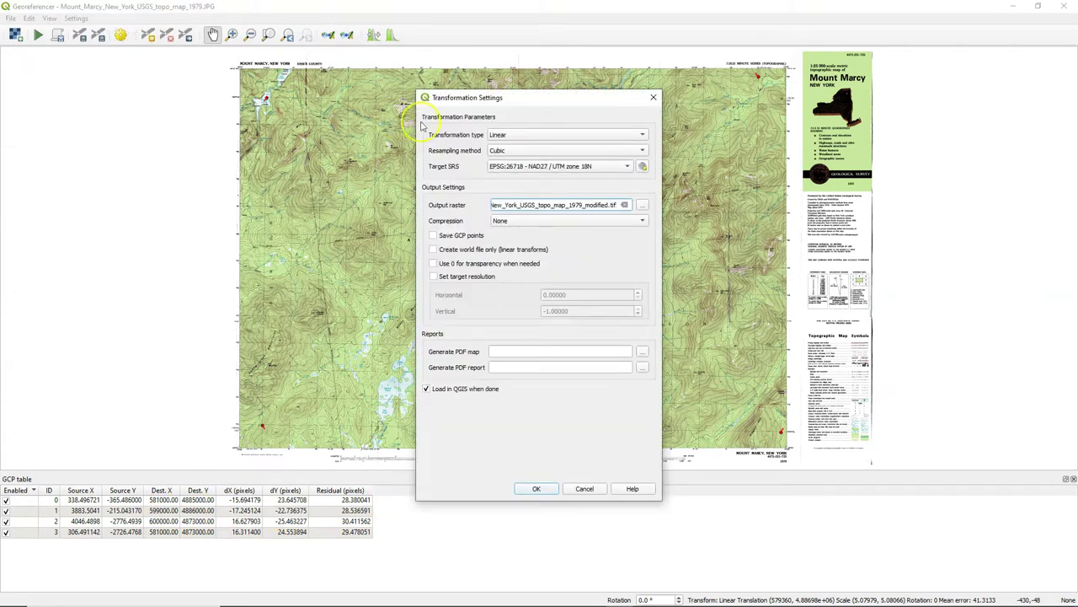
pyautogui.click(499, 136)
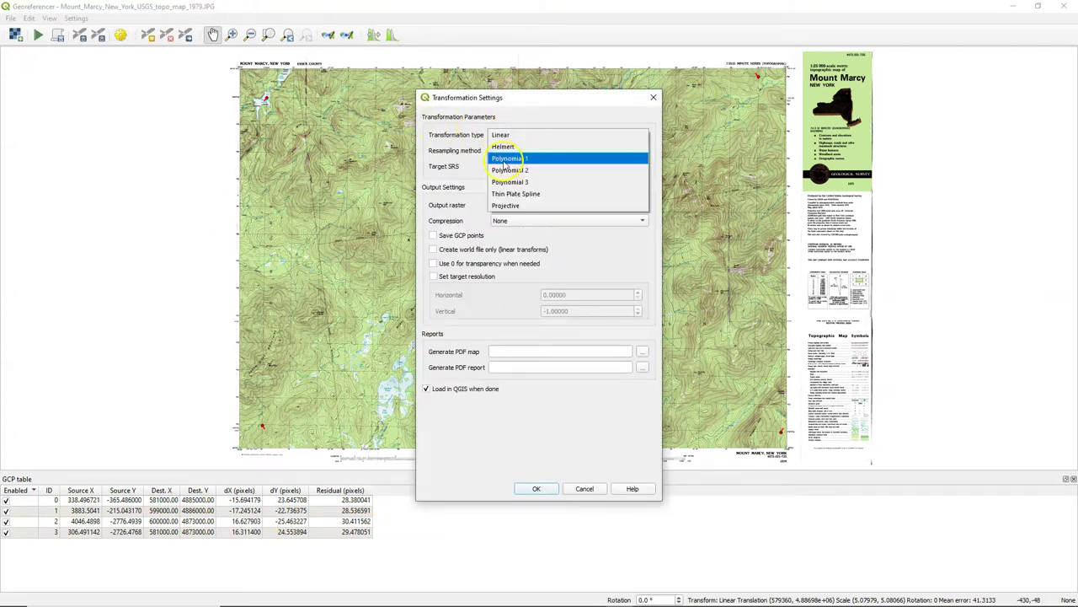
pyautogui.click(507, 159)
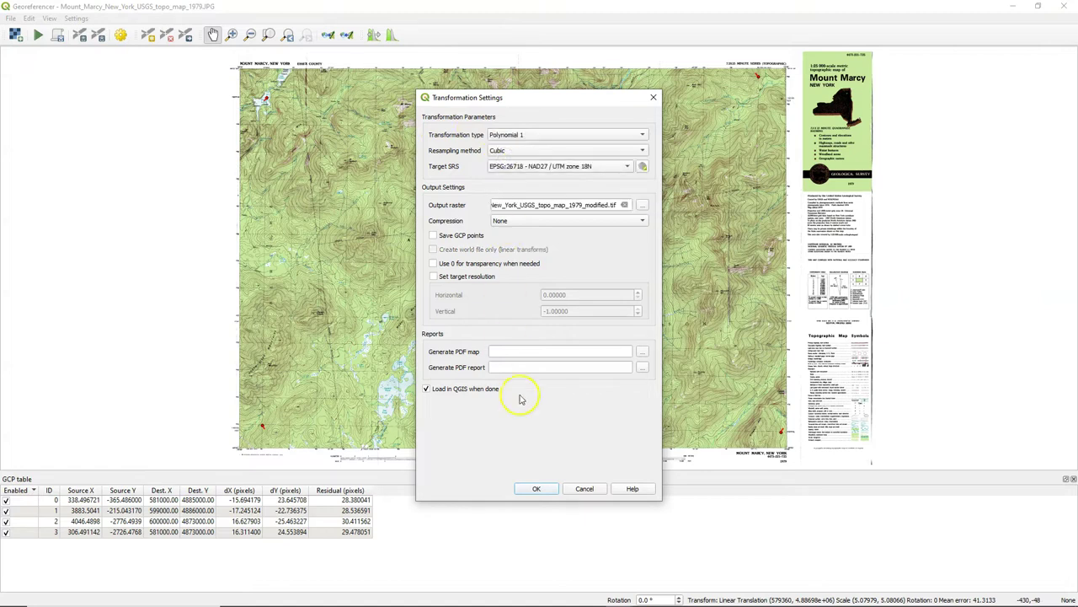
pyautogui.click(541, 489)
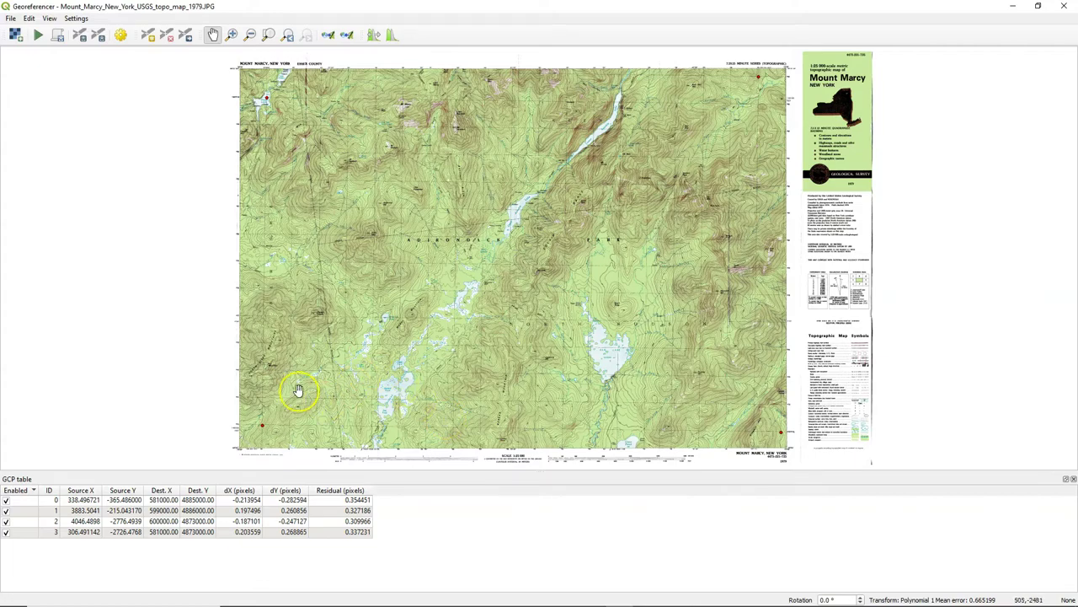
pyautogui.scroll(5, 259, 434)
pyautogui.scroll(5, 275, 256)
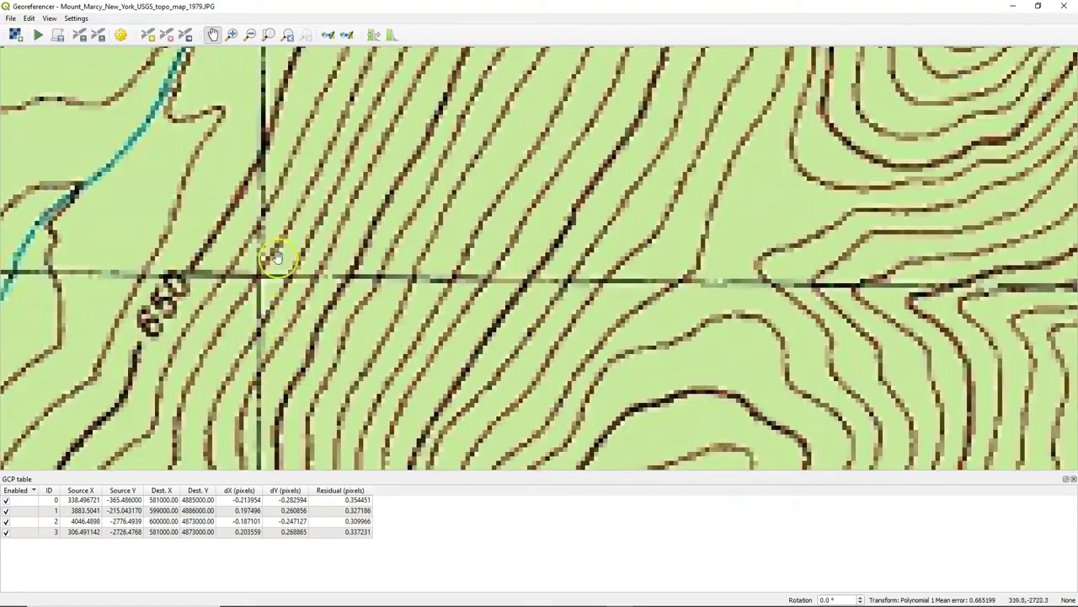
pyautogui.scroll(1, 246, 272)
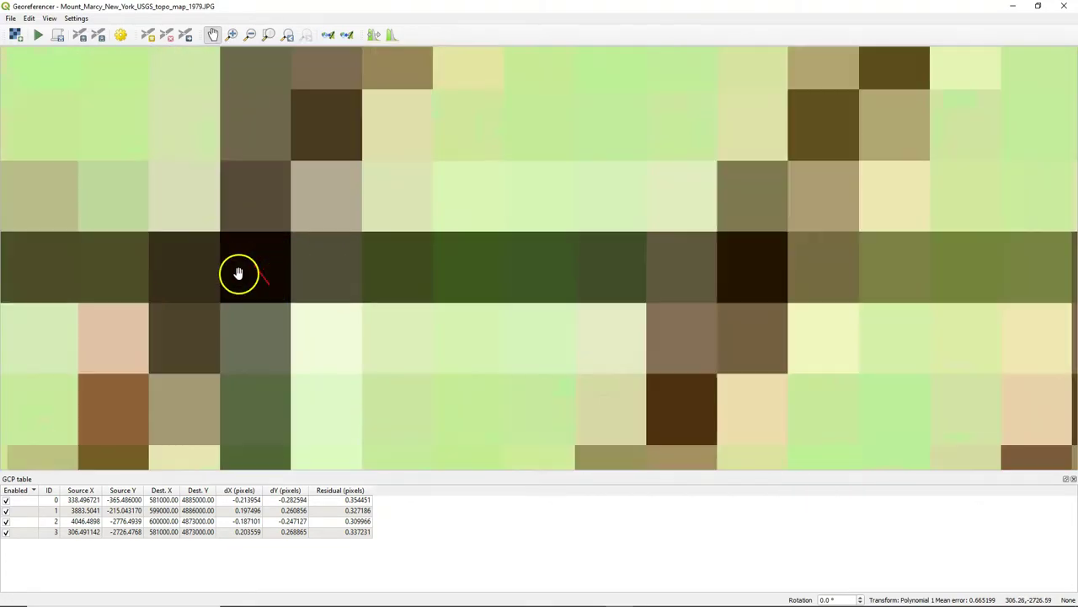
# Run georeferencing, accepting the first NAD27 to WGS 84 (79) datum transformation
pyautogui.click(38, 36)
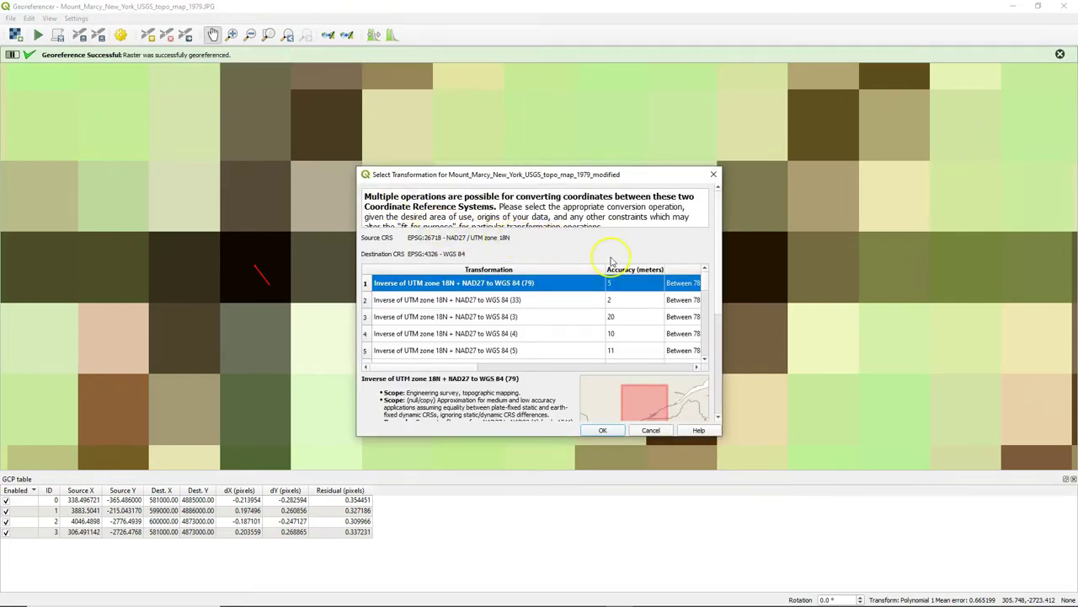
pyautogui.moveTo(722, 306); pyautogui.dragTo(936, 314)
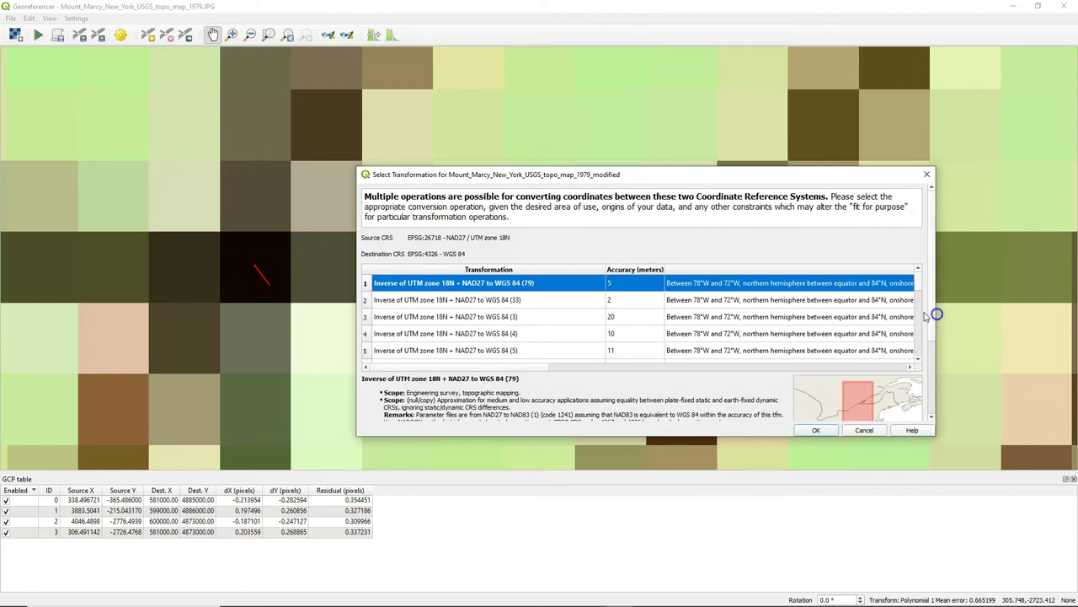
pyautogui.click(818, 431)
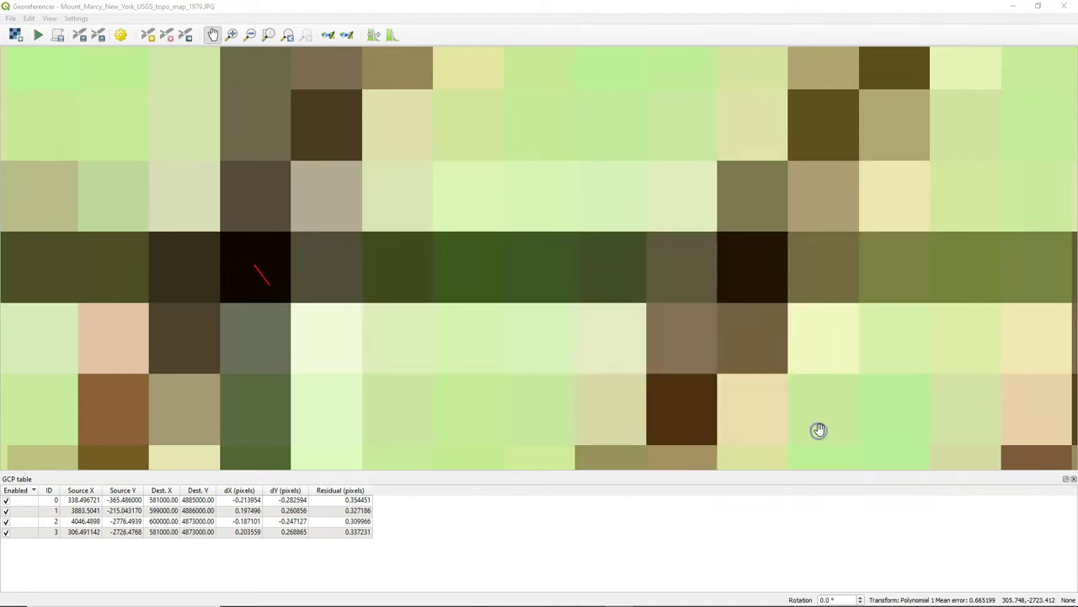
# Close the Georeferencer and discard the four GCPs instead of saving them
pyautogui.click(1064, 6)
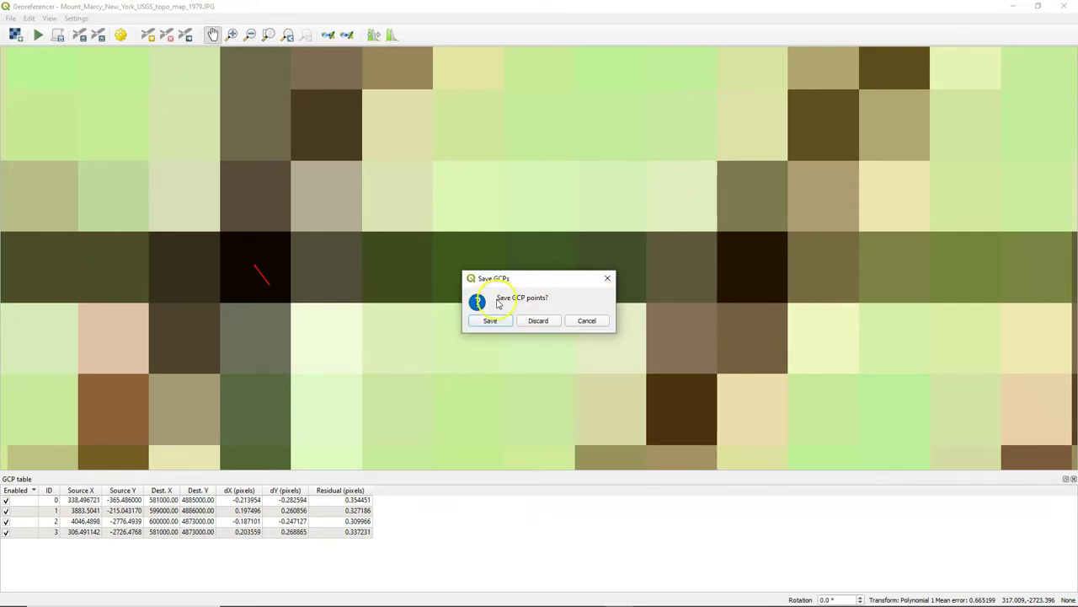
pyautogui.click(549, 323)
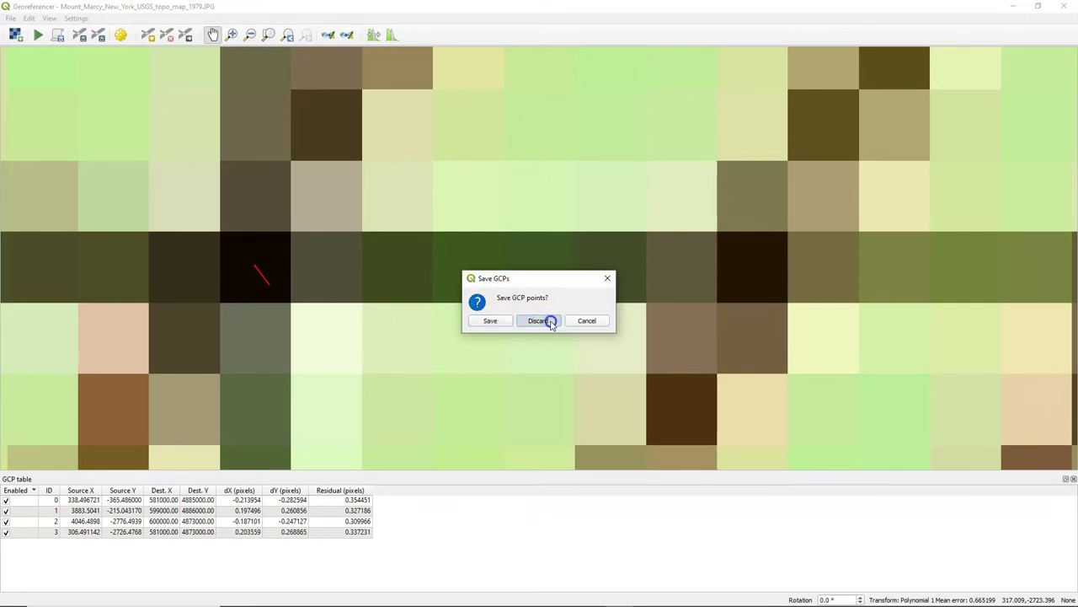